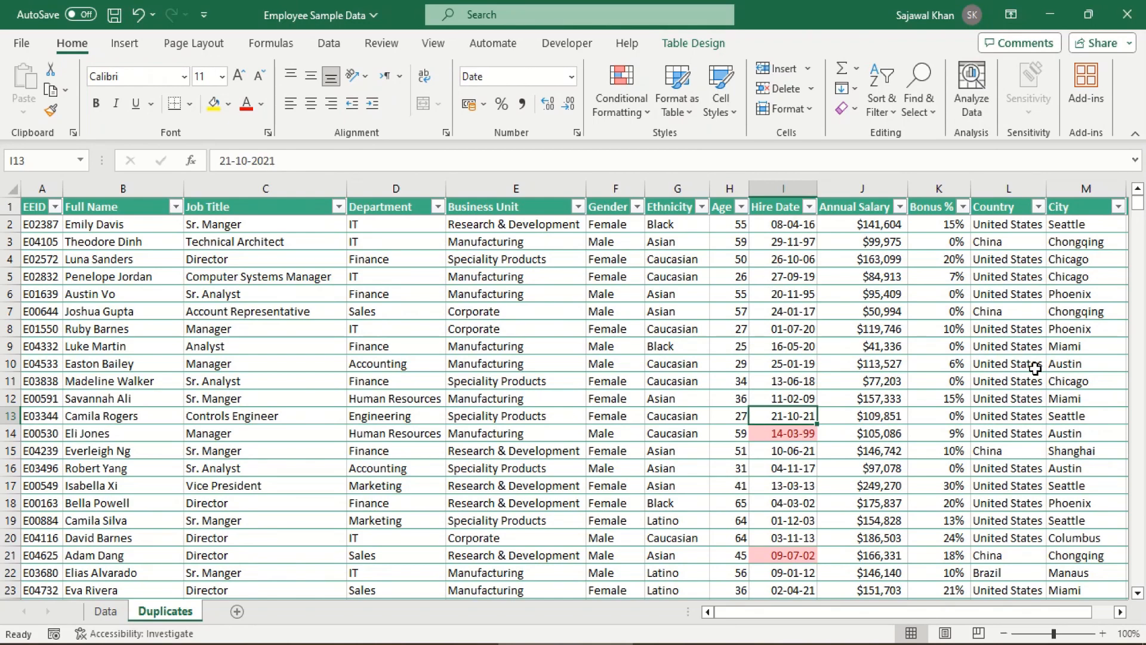
Step: Examine the highlighted duplicate dates in the Hire Date column down to about row 73
{"action": "left_click_drag", "start_coordinate": [1138, 206], "coordinate": [1141, 227]}
{"action": "left_click", "coordinate": [795, 243]}
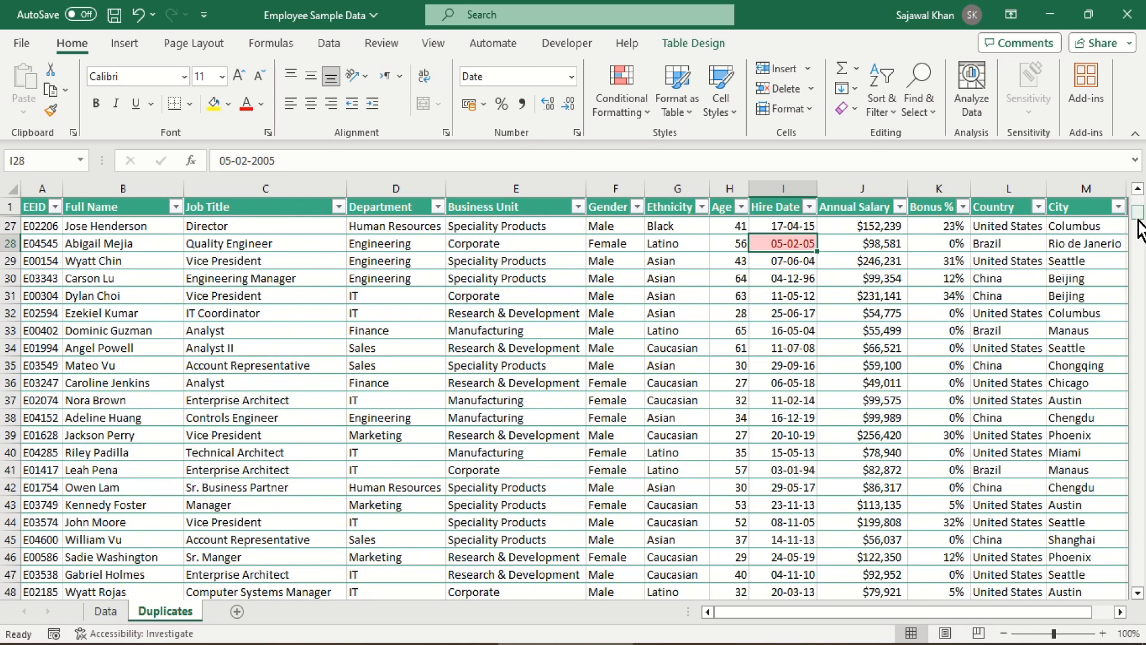
{"action": "left_click_drag", "start_coordinate": [1141, 222], "coordinate": [1141, 239]}
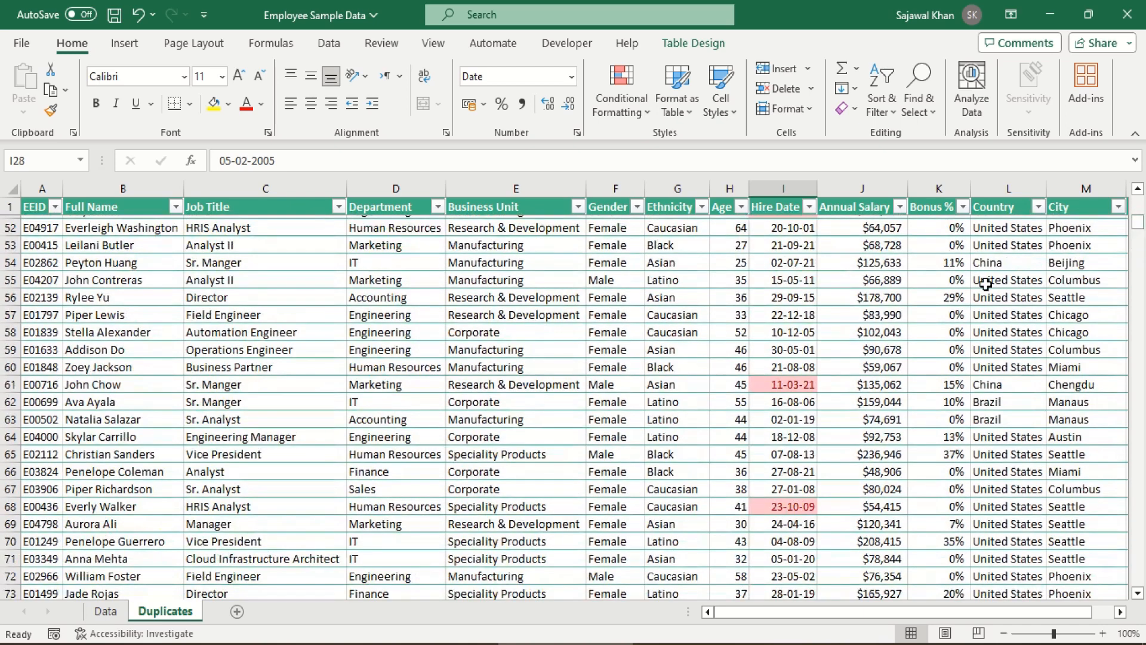
{"action": "left_click", "coordinate": [800, 382]}
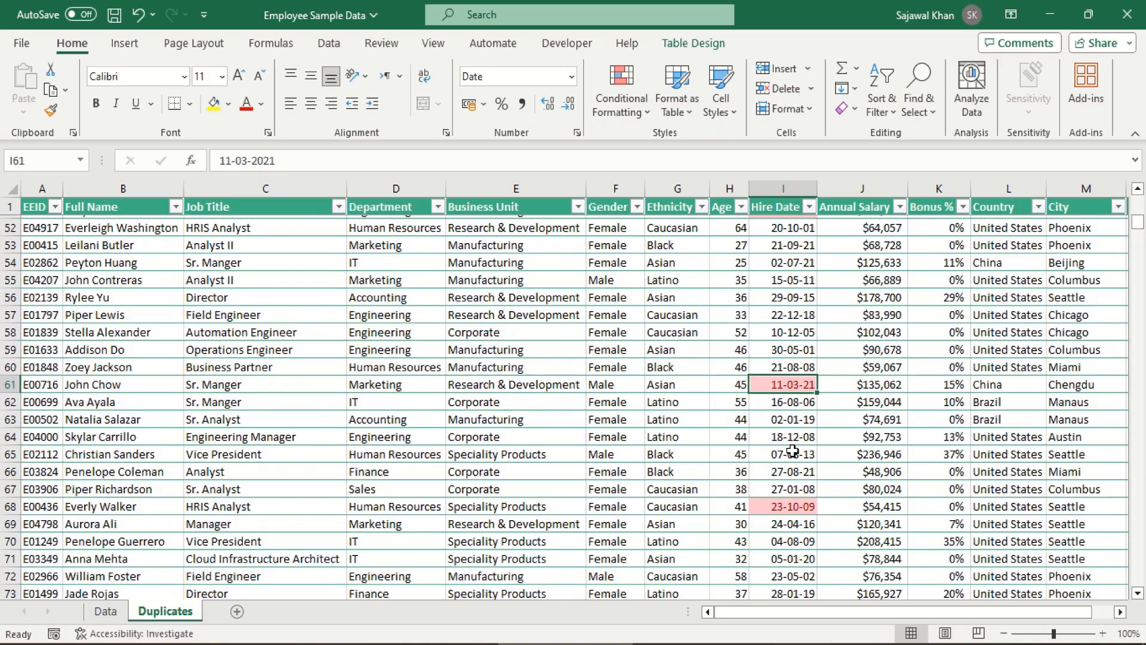
{"action": "left_click", "coordinate": [793, 493]}
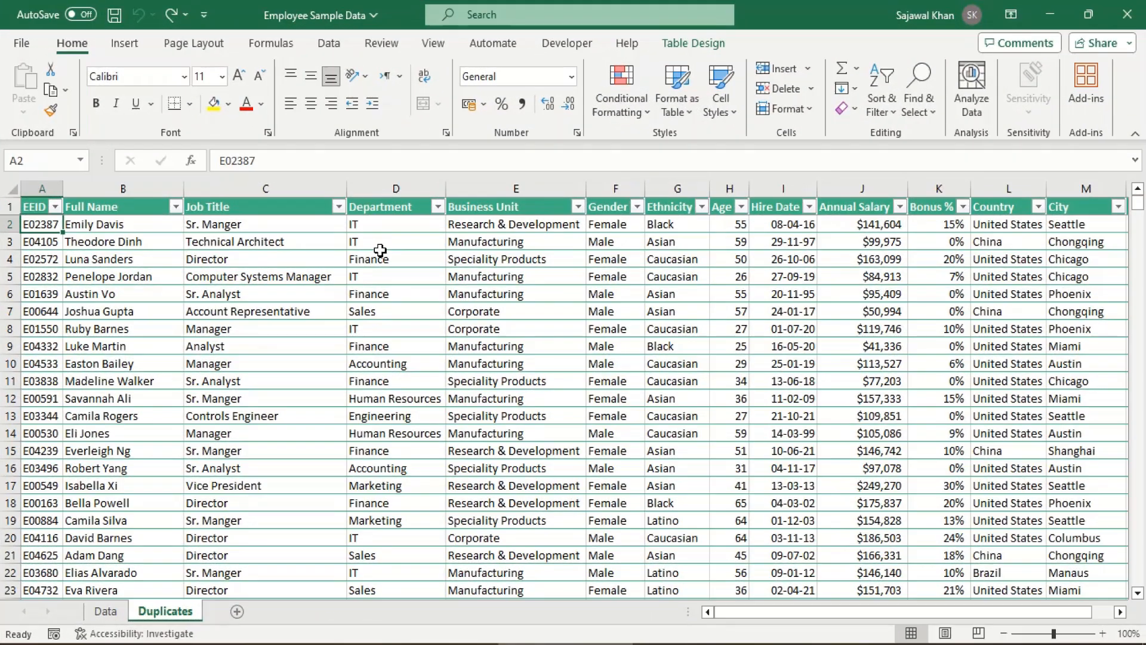
Step: Look through the Full Name column of the Duplicates sheet row by row for repeated names, down to row 32
{"action": "left_click_drag", "start_coordinate": [734, 612], "coordinate": [708, 611]}
{"action": "left_click_drag", "start_coordinate": [1138, 203], "coordinate": [1139, 174]}
{"action": "left_click", "coordinate": [123, 189]}
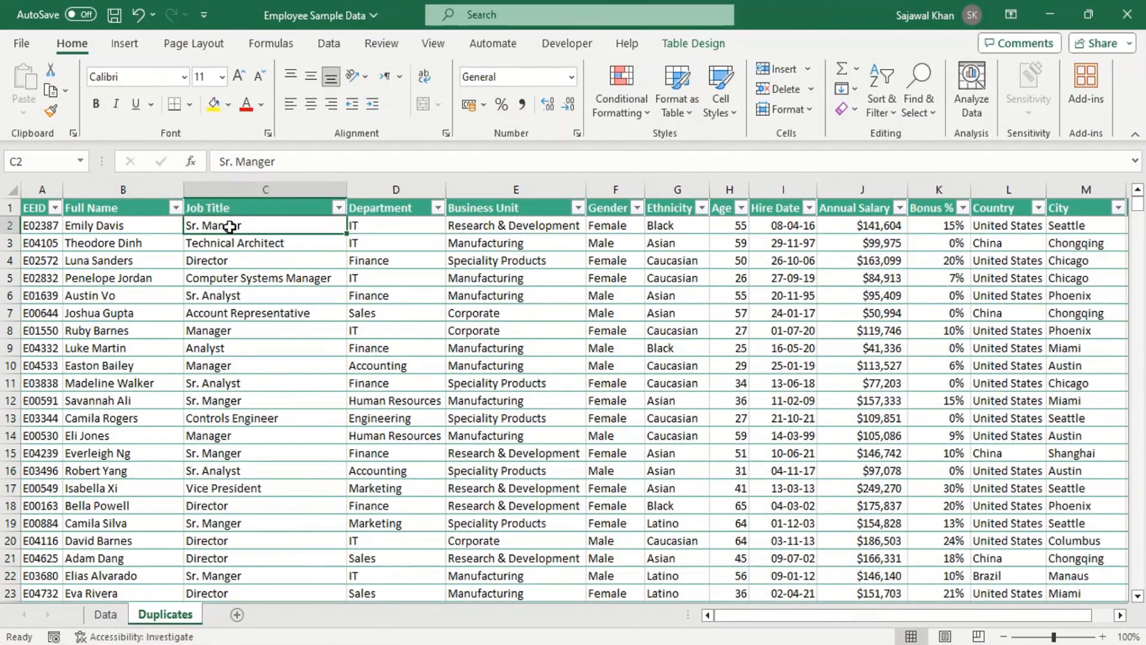
{"action": "left_click", "coordinate": [172, 246]}
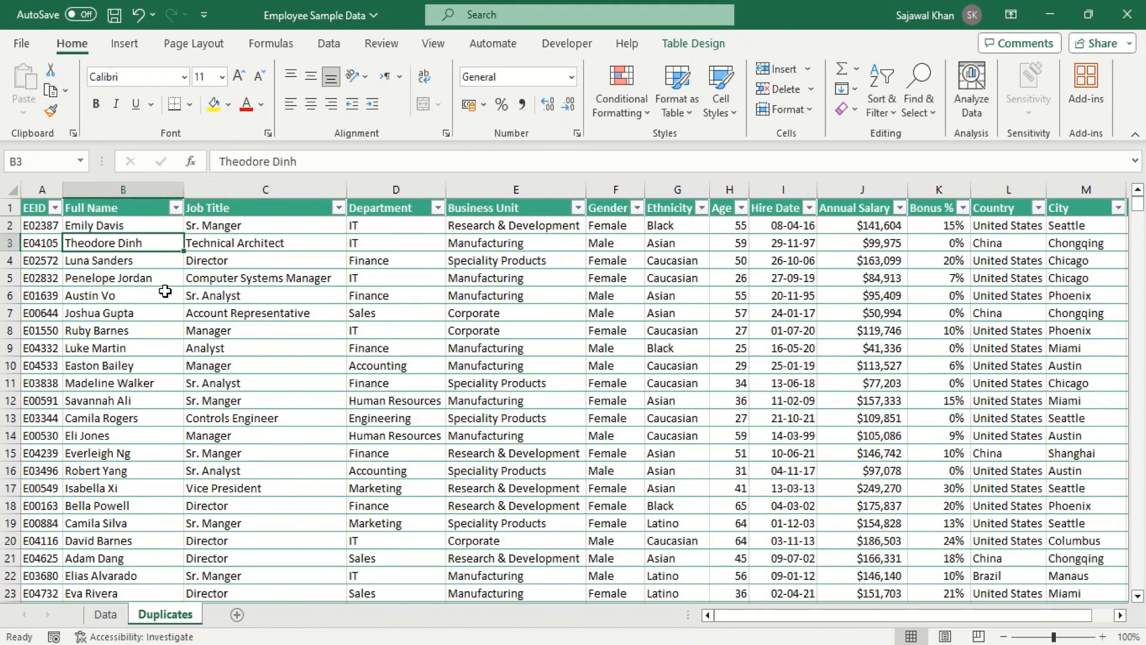
{"action": "left_click", "coordinate": [140, 544]}
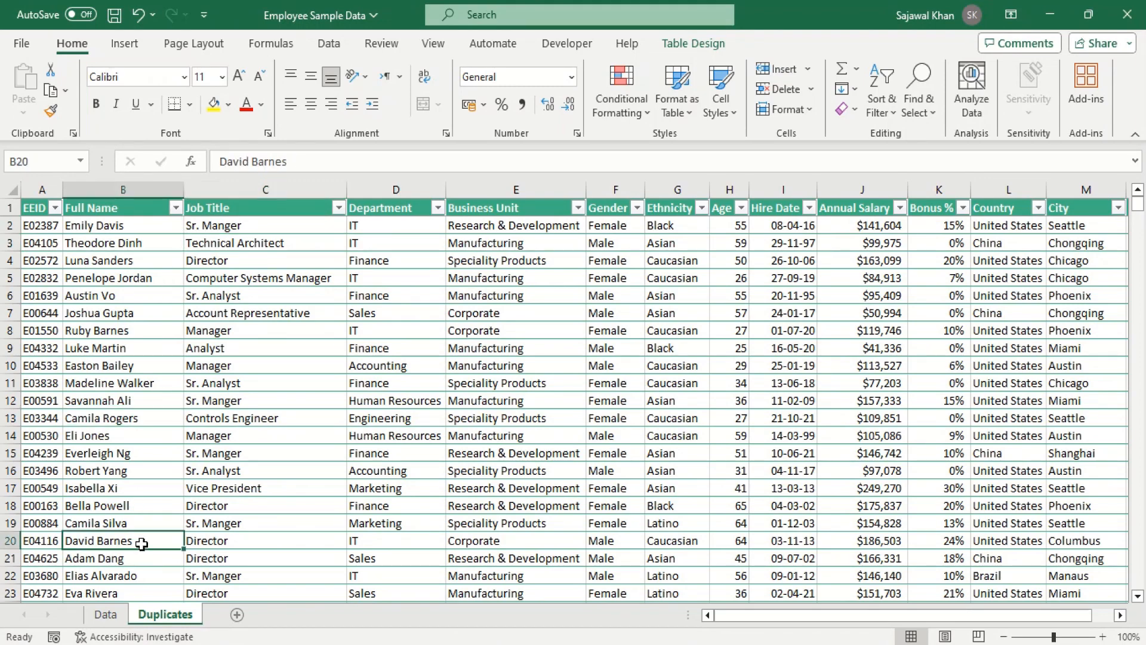
{"action": "key", "text": "Down"}
{"action": "key", "text": "Down"}
{"action": "key", "text": "Down"}
{"action": "key", "text": "Down"}
{"action": "key", "text": "Down"}
{"action": "key", "text": "Down"}
{"action": "key", "text": "Down"}
{"action": "key", "text": "Down"}
{"action": "key", "text": "Down"}
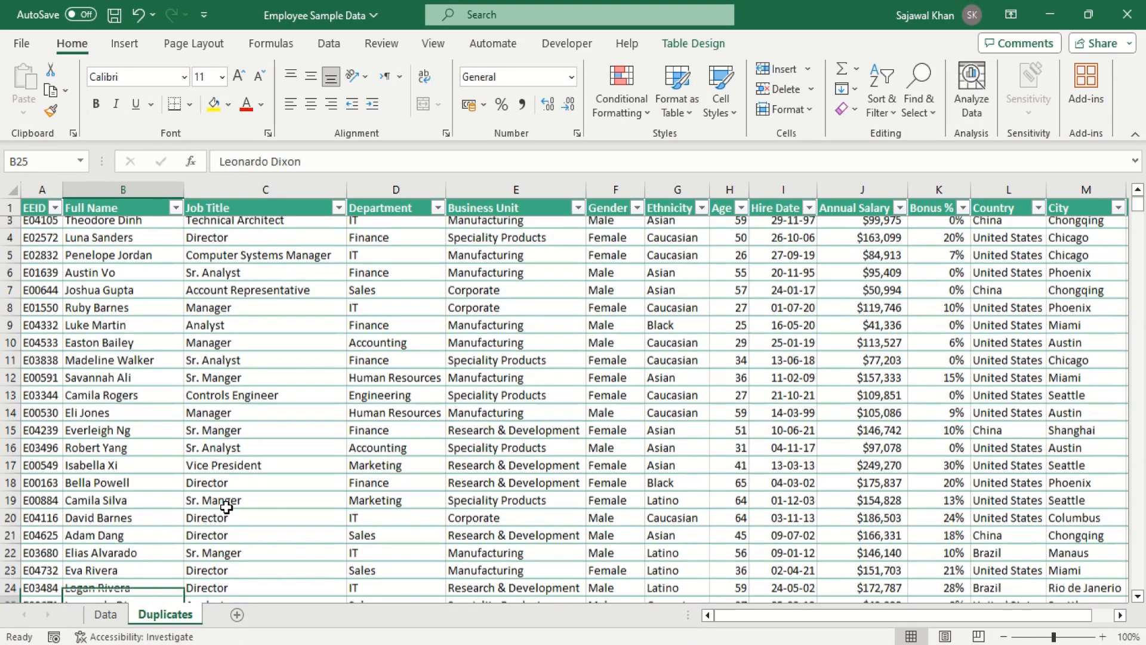
{"action": "key", "text": "Down"}
{"action": "key", "text": "Down"}
{"action": "key", "text": "Down"}
{"action": "key", "text": "Down"}
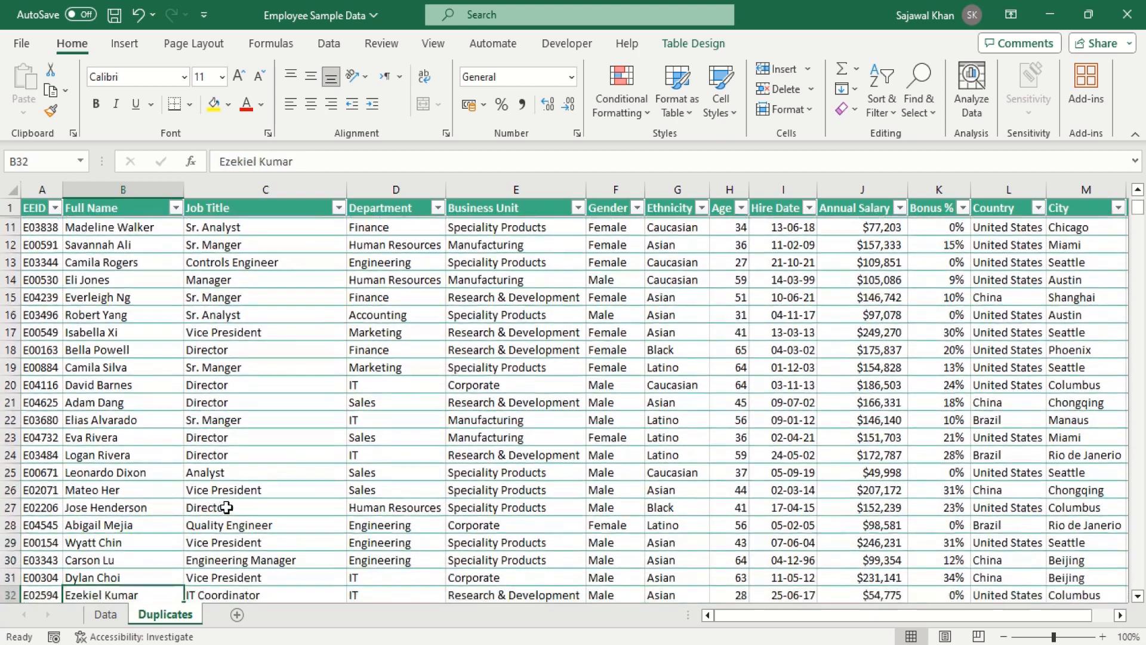
{"action": "key", "text": "Up"}
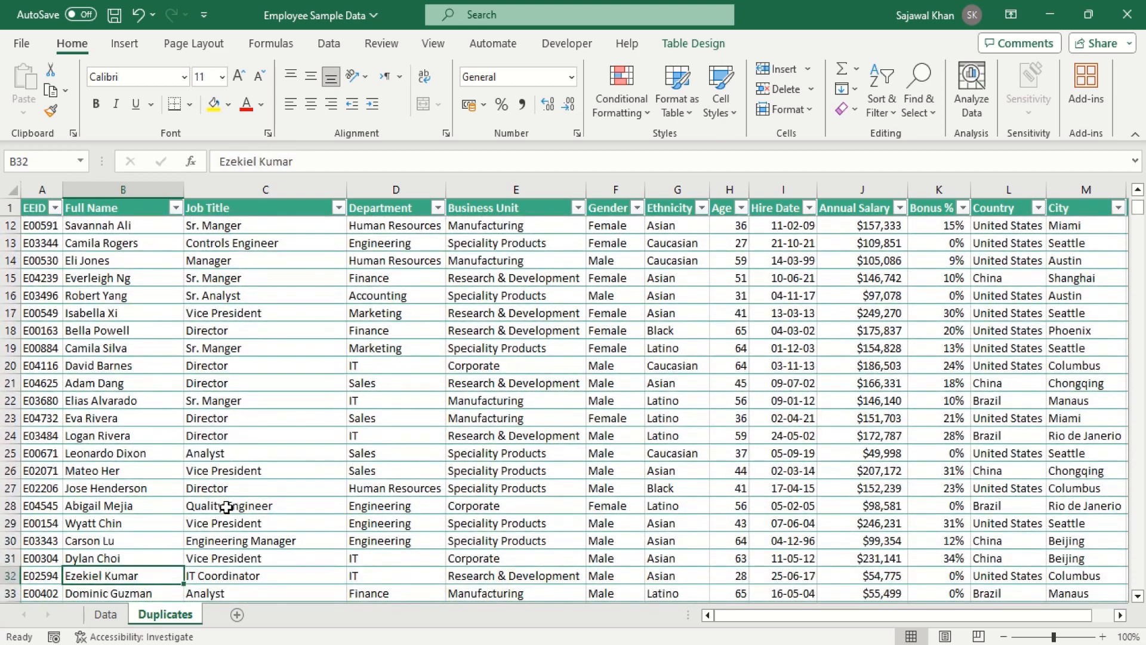
{"action": "key", "text": "Up"}
{"action": "key", "text": "Up"}
{"action": "key", "text": "Up"}
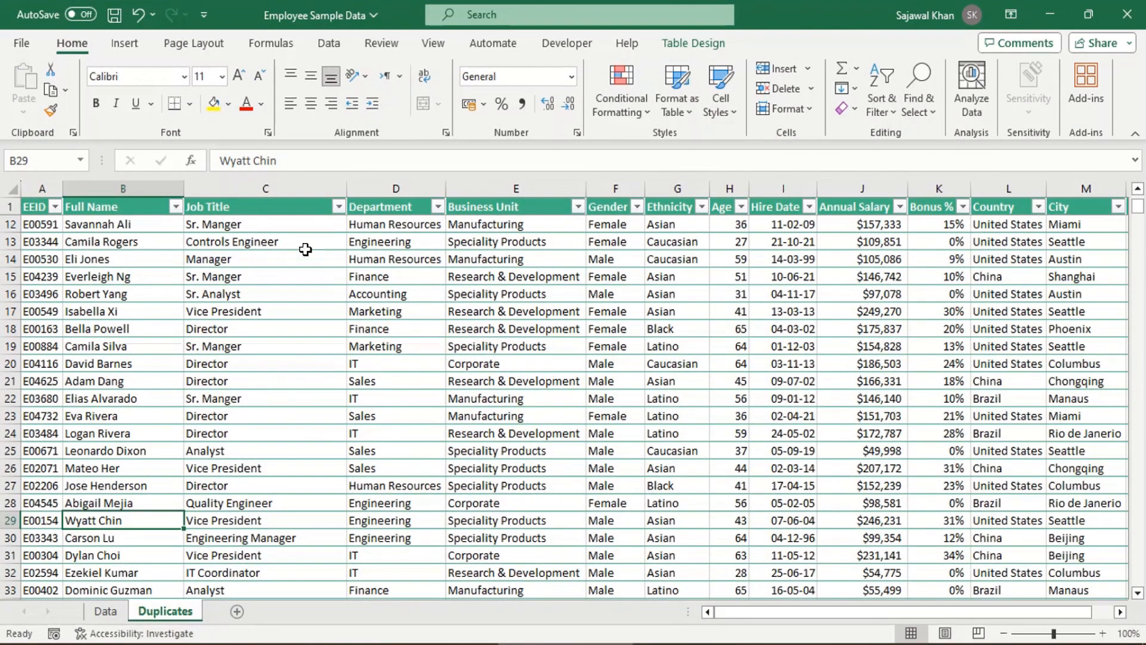
Step: Highlight duplicate values in the Full Name column with Light Red Fill with Dark Red Text
{"action": "left_click", "coordinate": [625, 116]}
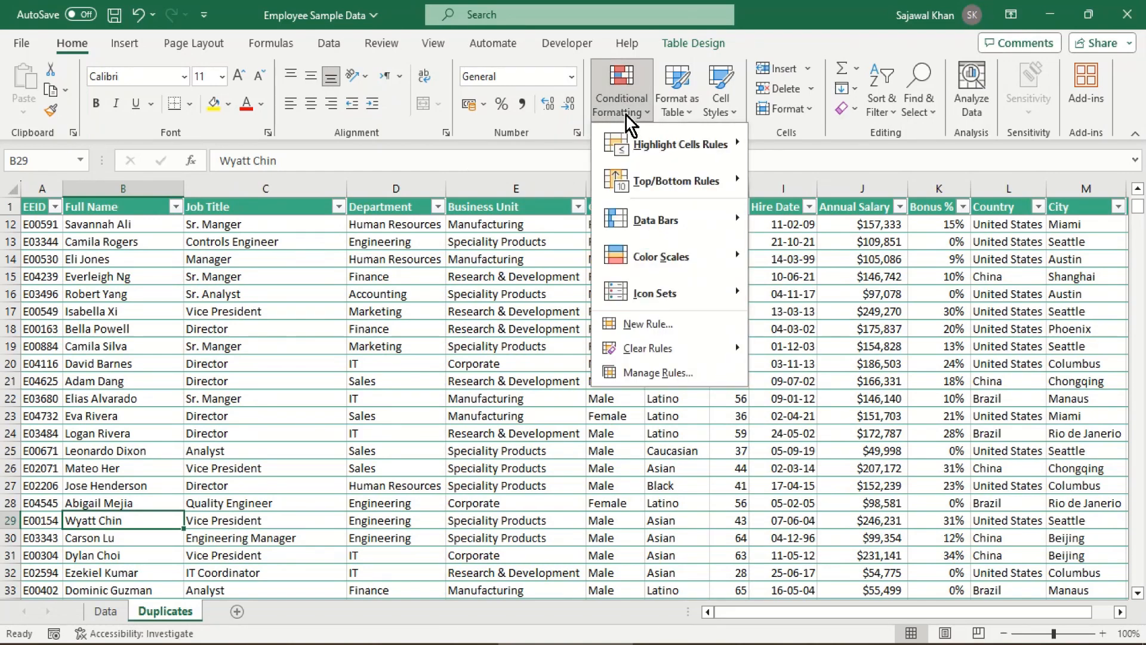
{"action": "mouse_move", "coordinate": [693, 146]}
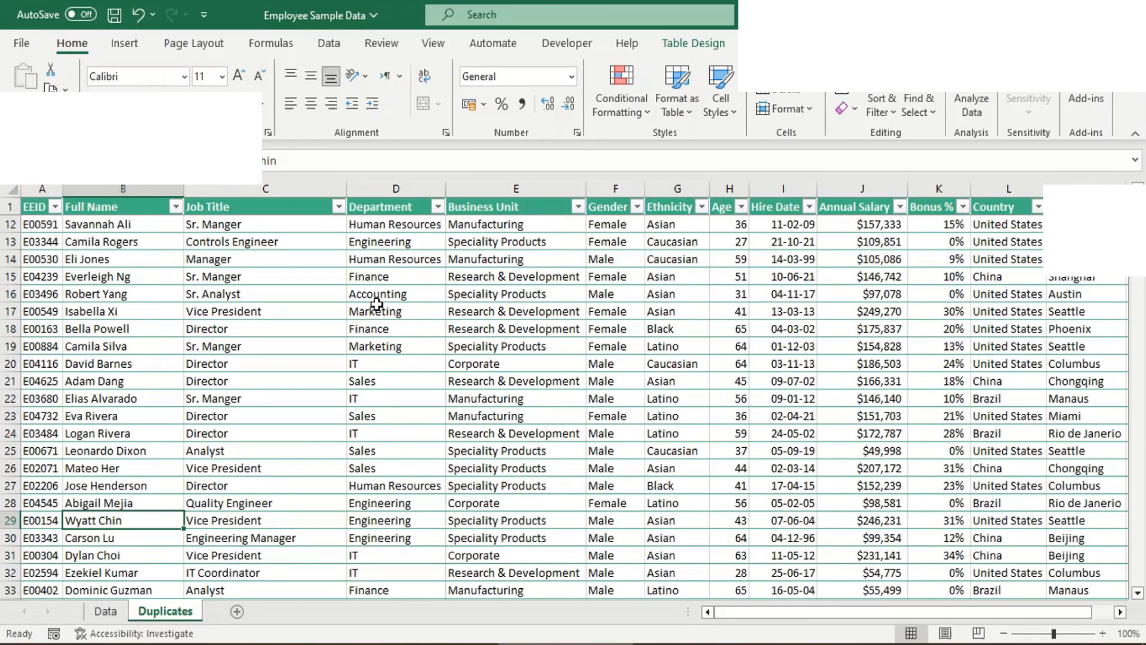
{"action": "left_click", "coordinate": [150, 192]}
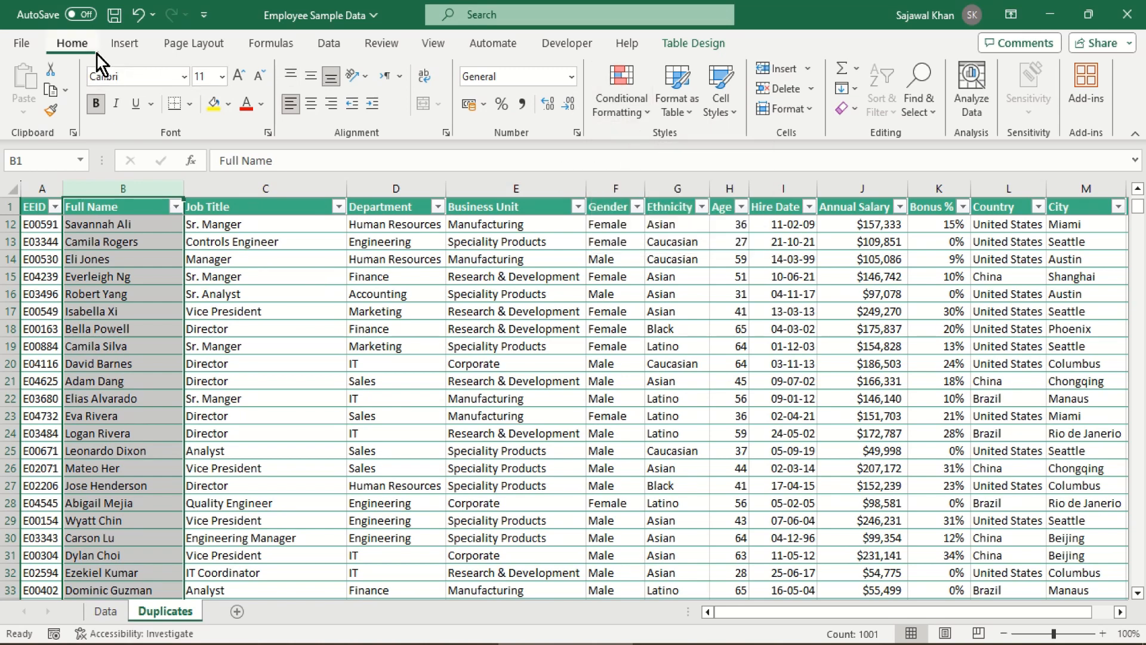
{"action": "left_click", "coordinate": [634, 110]}
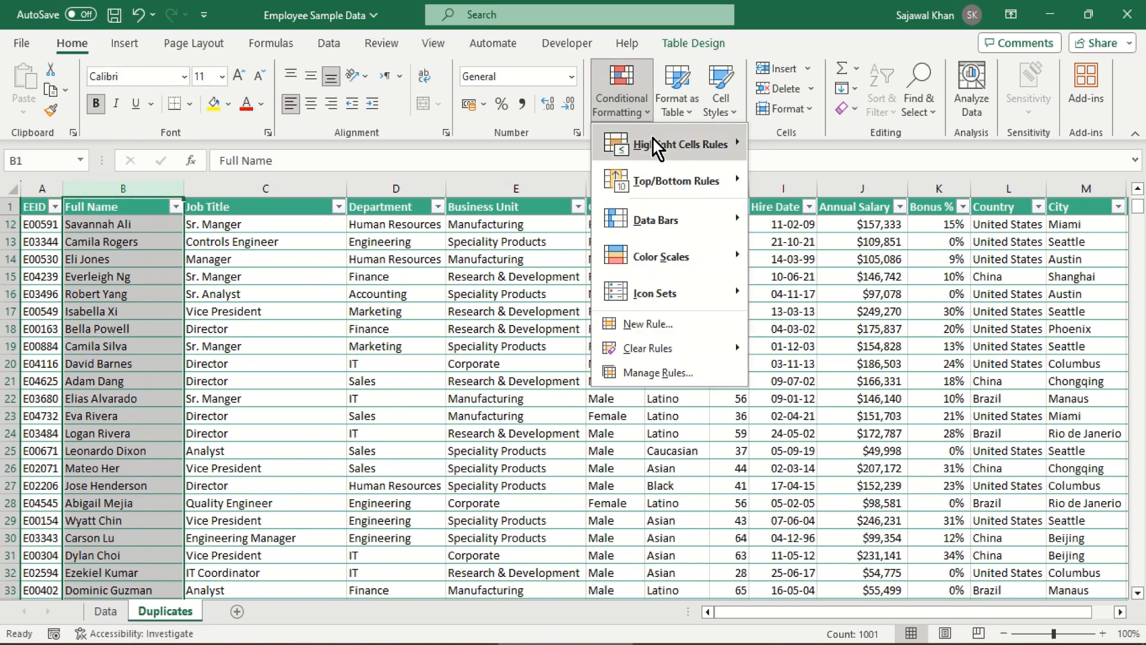
{"action": "mouse_move", "coordinate": [655, 142]}
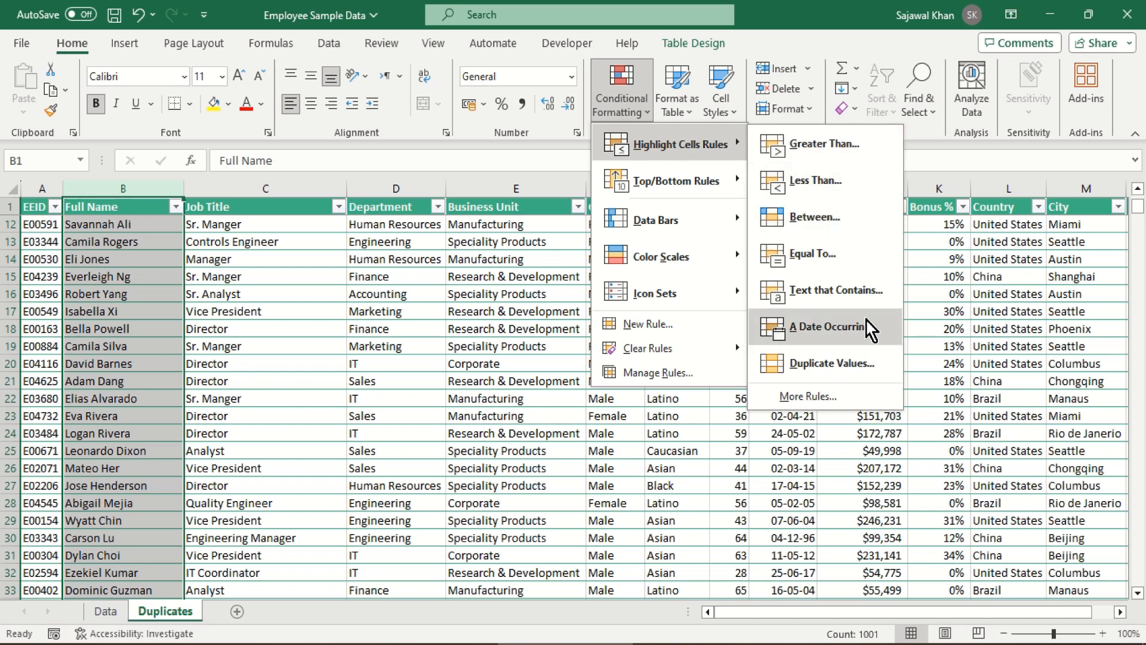
{"action": "left_click", "coordinate": [864, 365]}
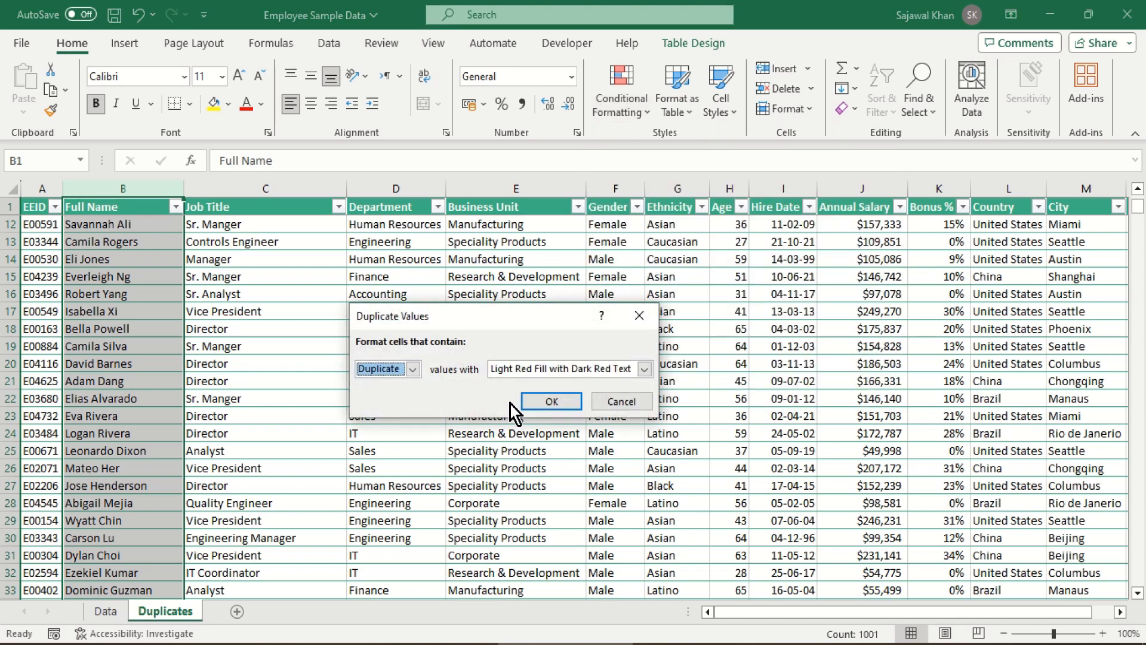
{"action": "left_click", "coordinate": [540, 400]}
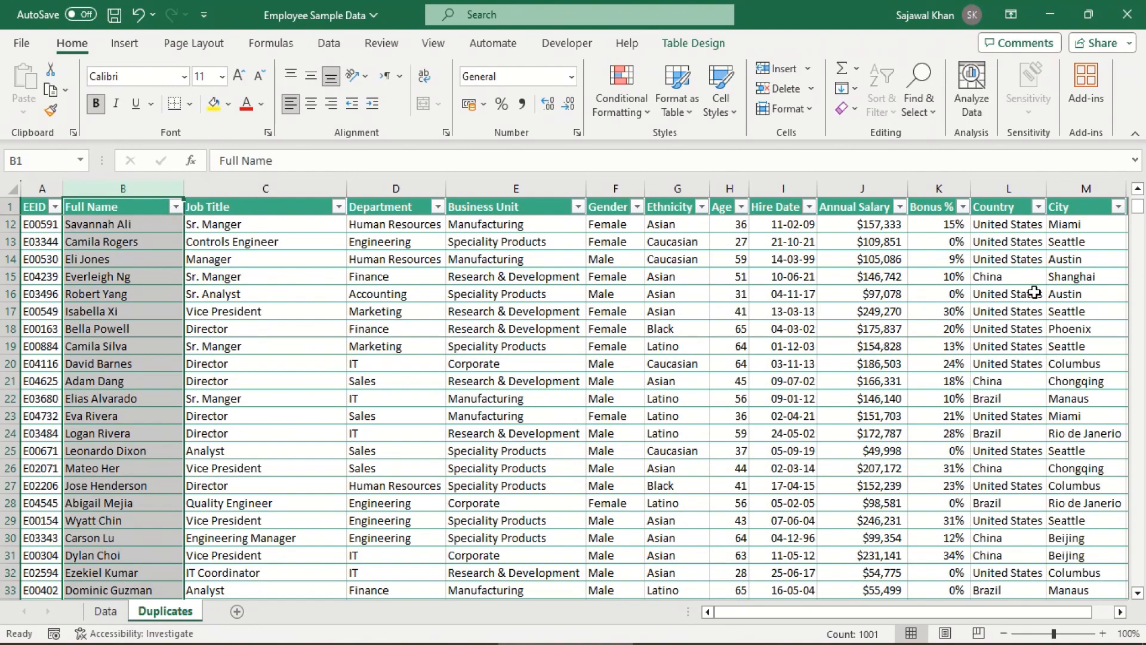
Step: Check the highlighted duplicate names in rows 56 and 68 and add a trailing space to the name in cell B56
{"action": "left_click_drag", "start_coordinate": [1139, 209], "coordinate": [1141, 232]}
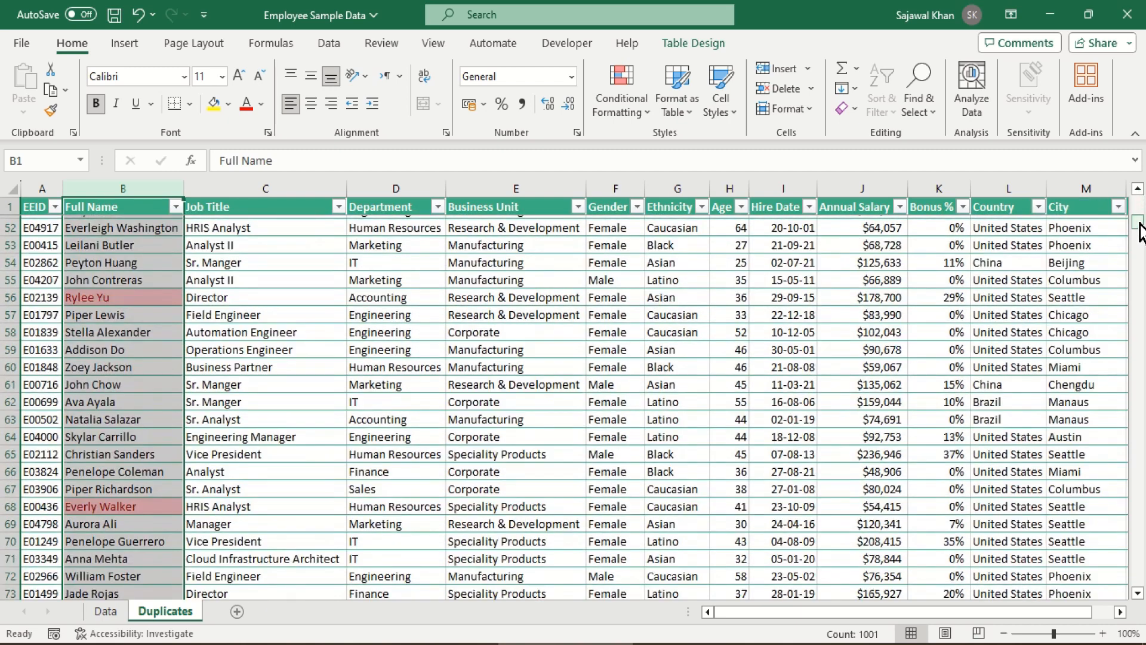
{"action": "left_click", "coordinate": [167, 304]}
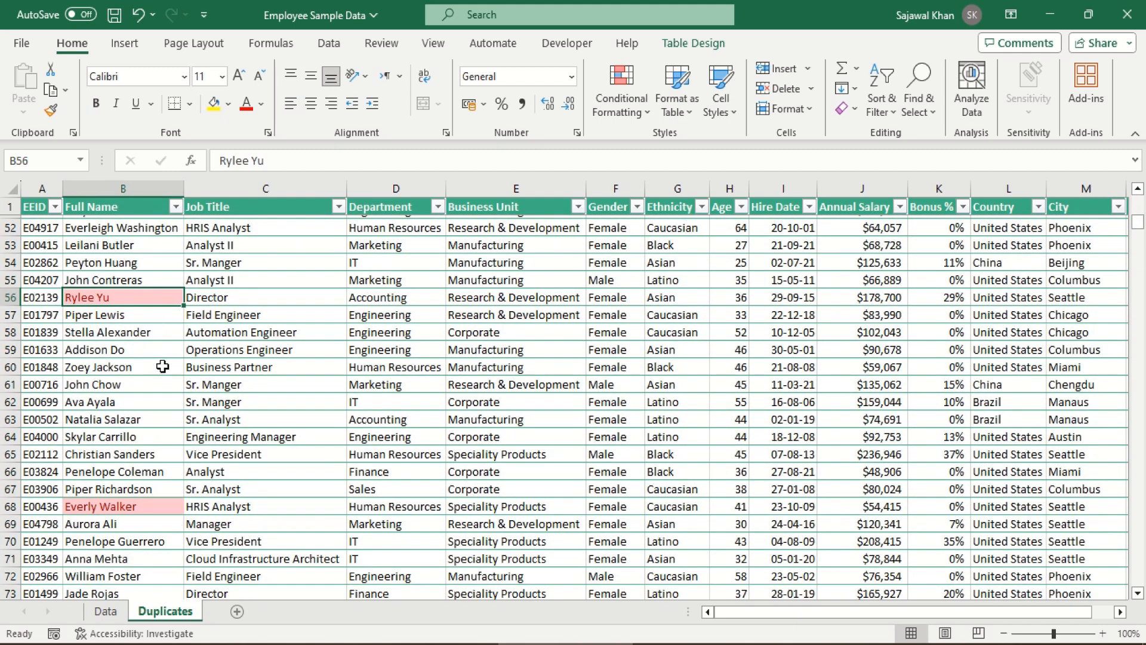
{"action": "left_click", "coordinate": [151, 505]}
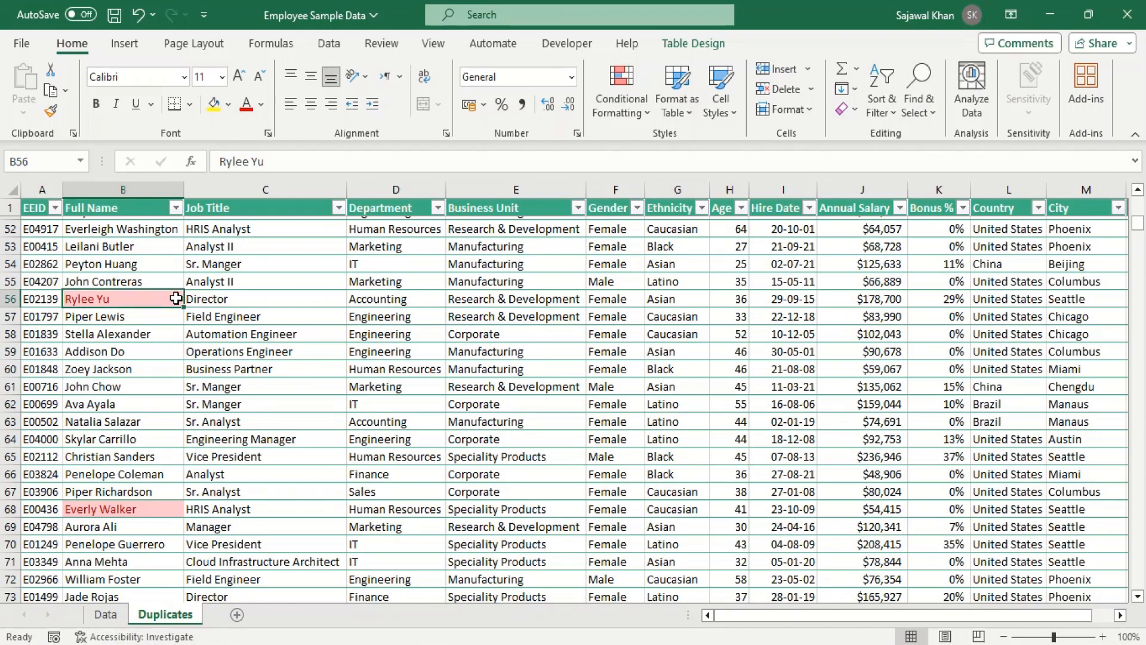
{"action": "left_click", "coordinate": [347, 160]}
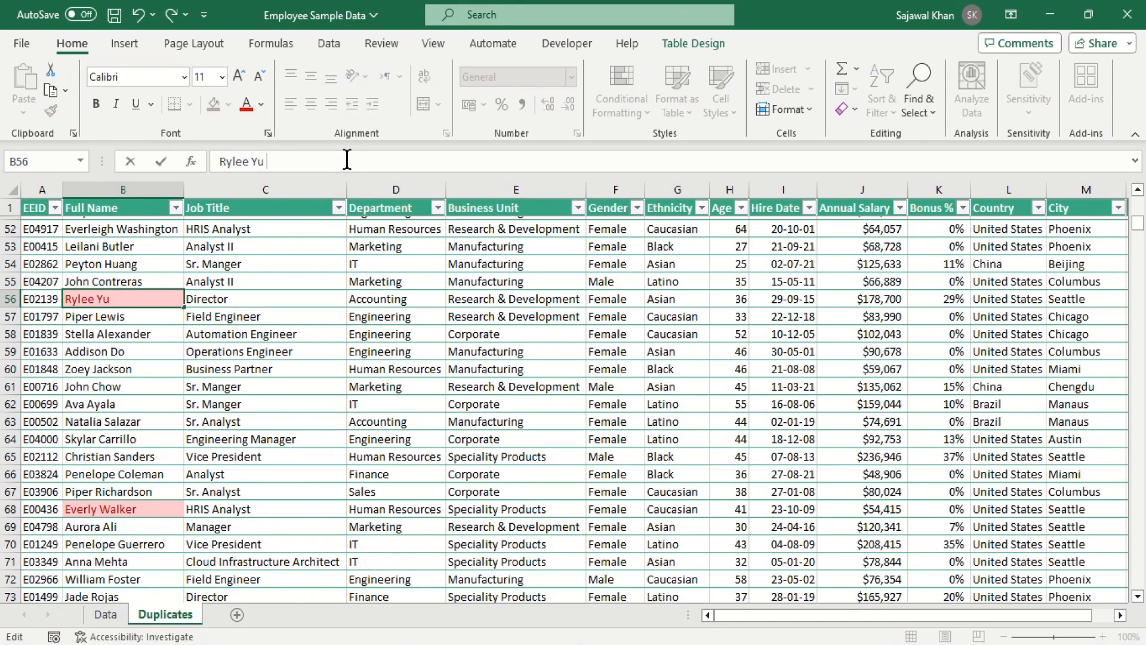
{"action": "key", "text": "Return"}
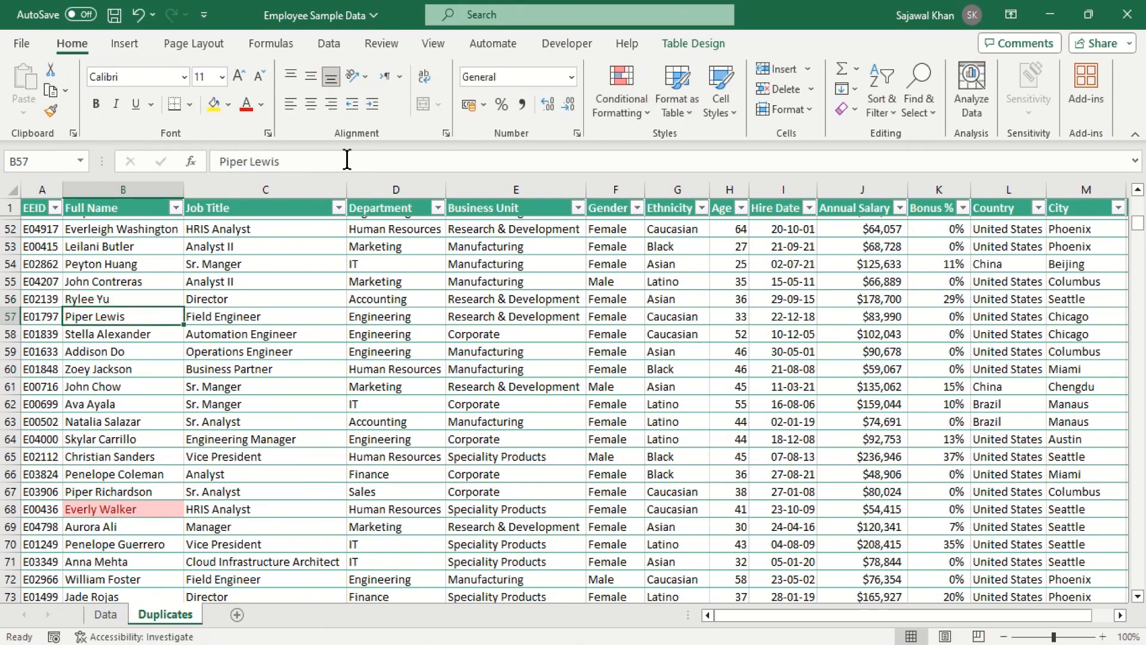
Step: Remove the trailing space from the name in cell B56
{"action": "left_click", "coordinate": [147, 300]}
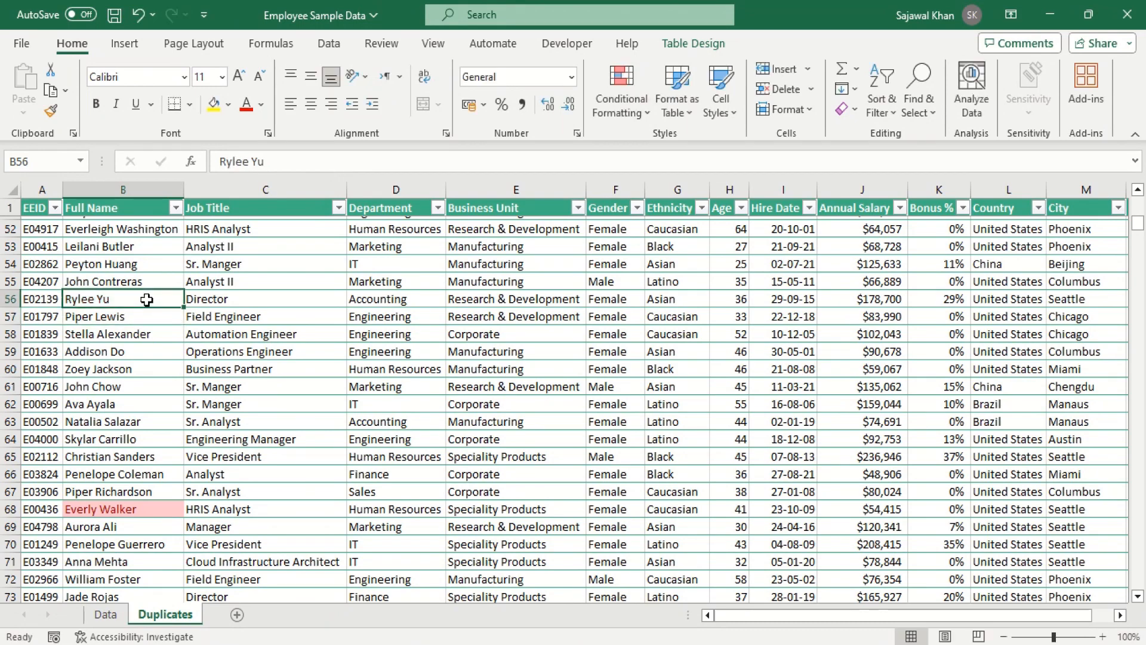
{"action": "left_click", "coordinate": [316, 161]}
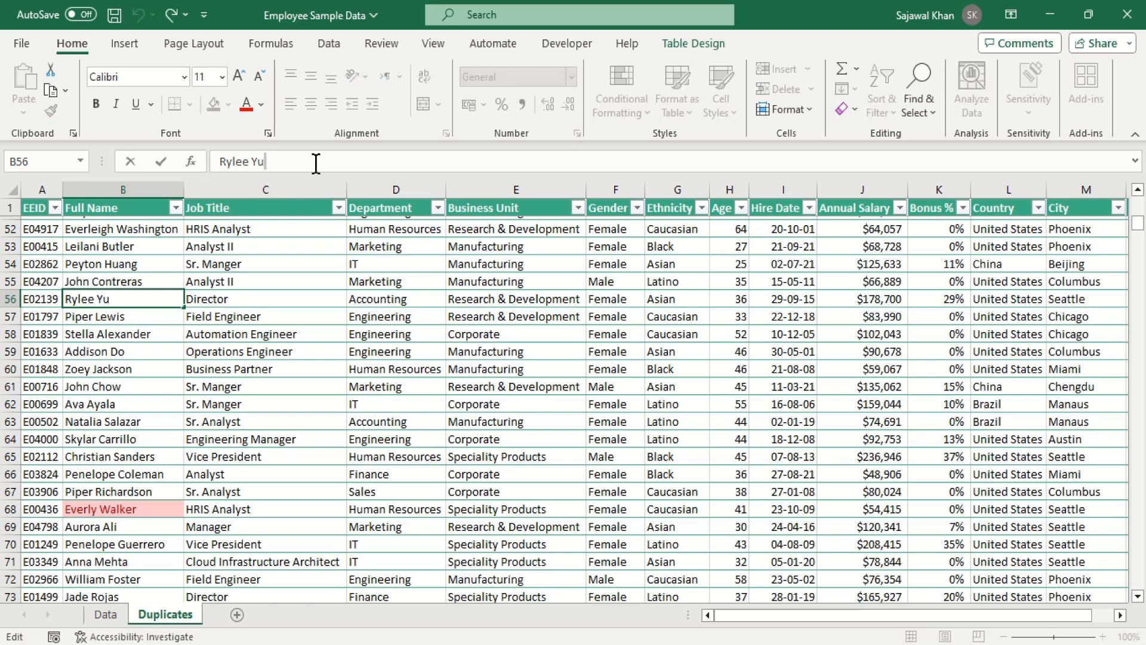
{"action": "key", "text": "Return"}
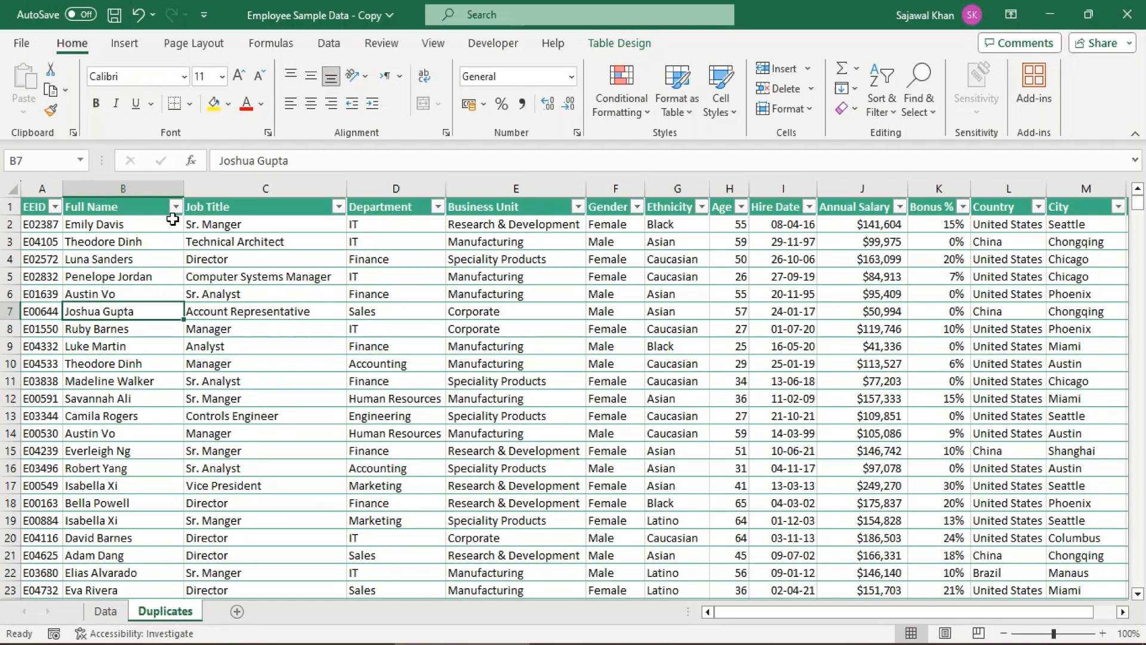
Step: Set up a new conditional formatting rule for the Full Name column that formats only unique values
{"action": "left_click", "coordinate": [154, 190]}
{"action": "left_click", "coordinate": [641, 117]}
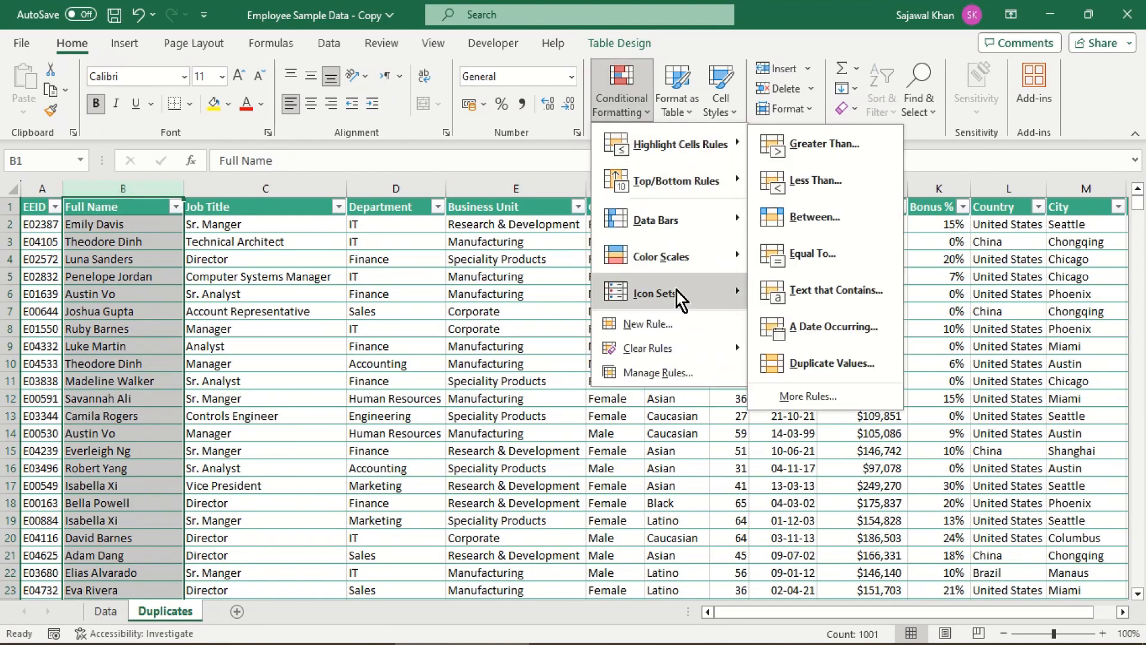
{"action": "left_click", "coordinate": [670, 330]}
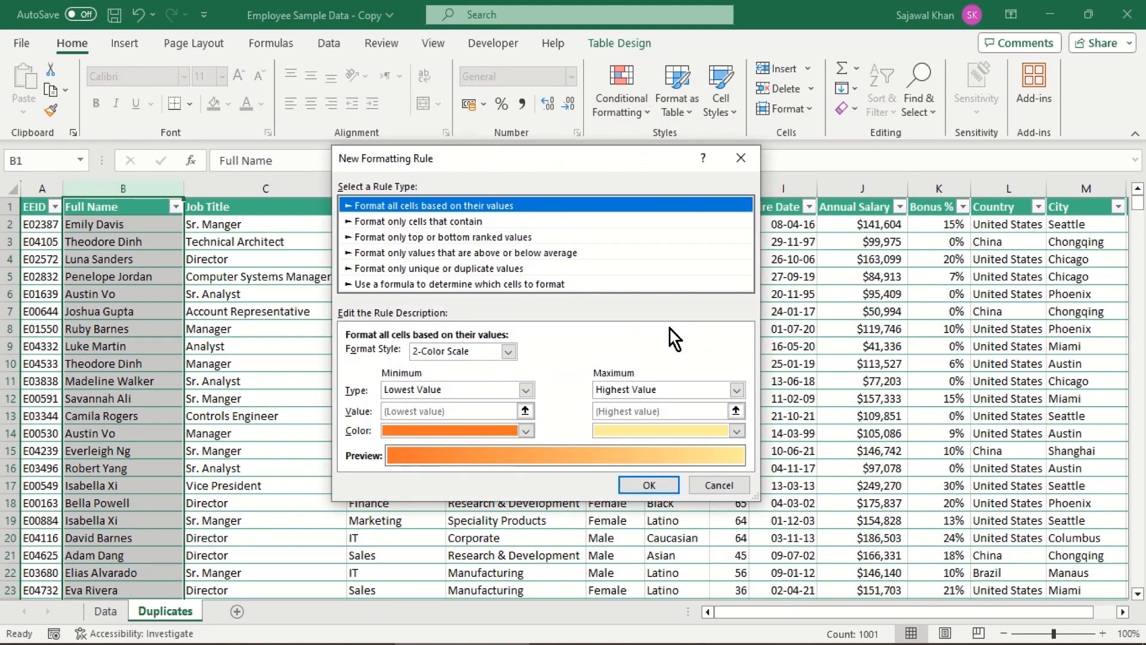
{"action": "left_click", "coordinate": [485, 274]}
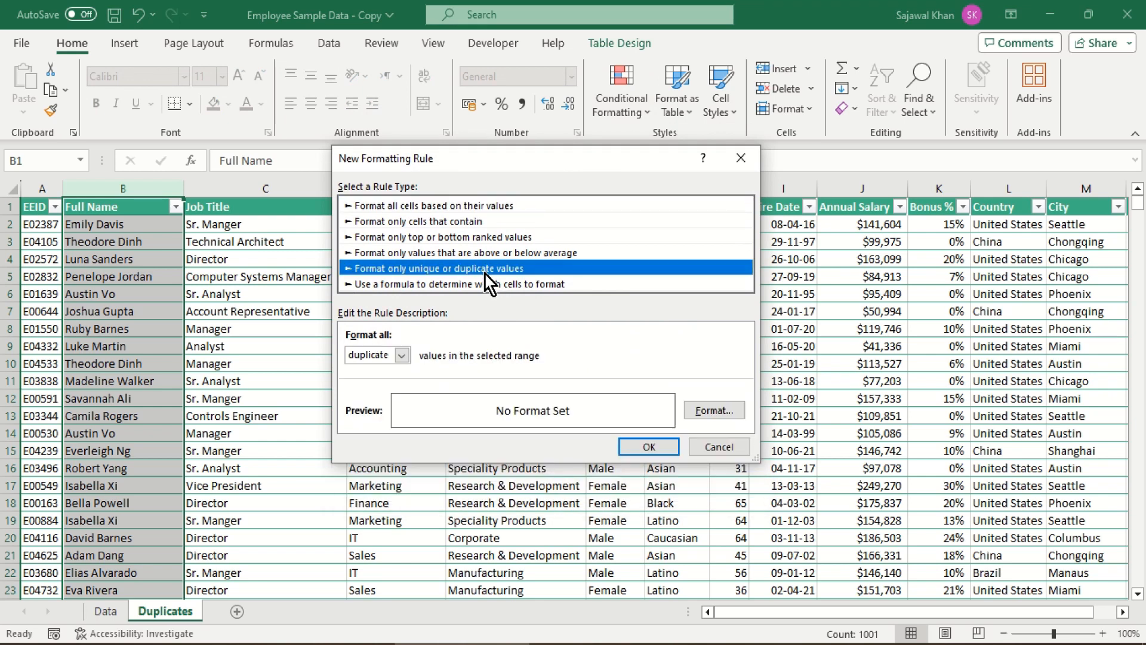
{"action": "left_click", "coordinate": [402, 355]}
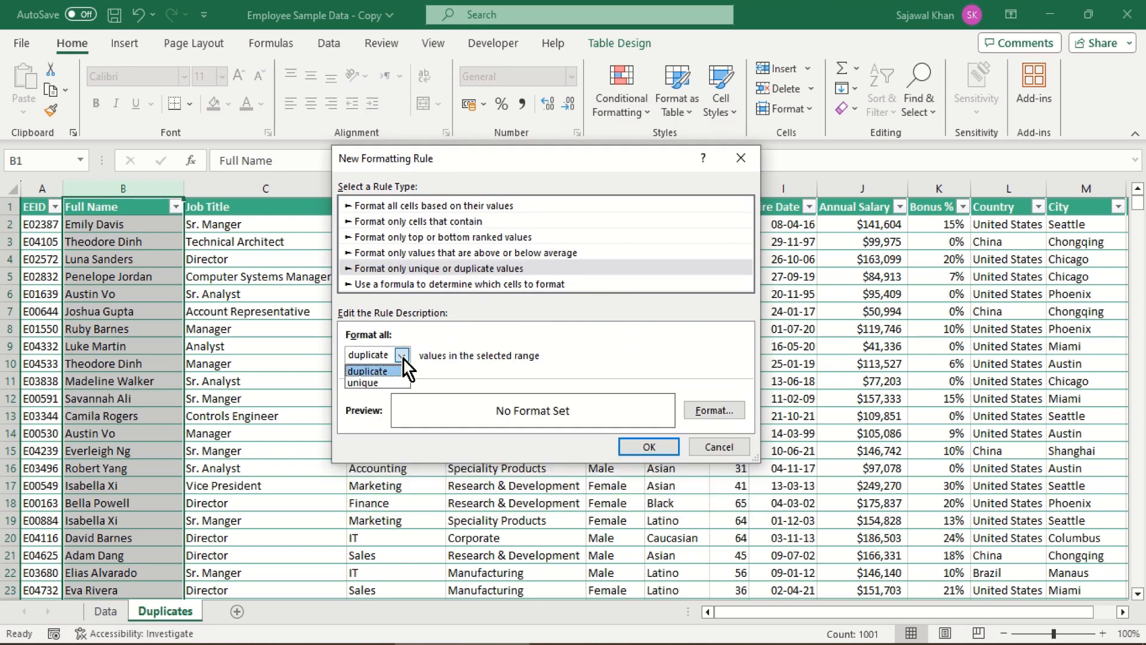
{"action": "left_click", "coordinate": [388, 382]}
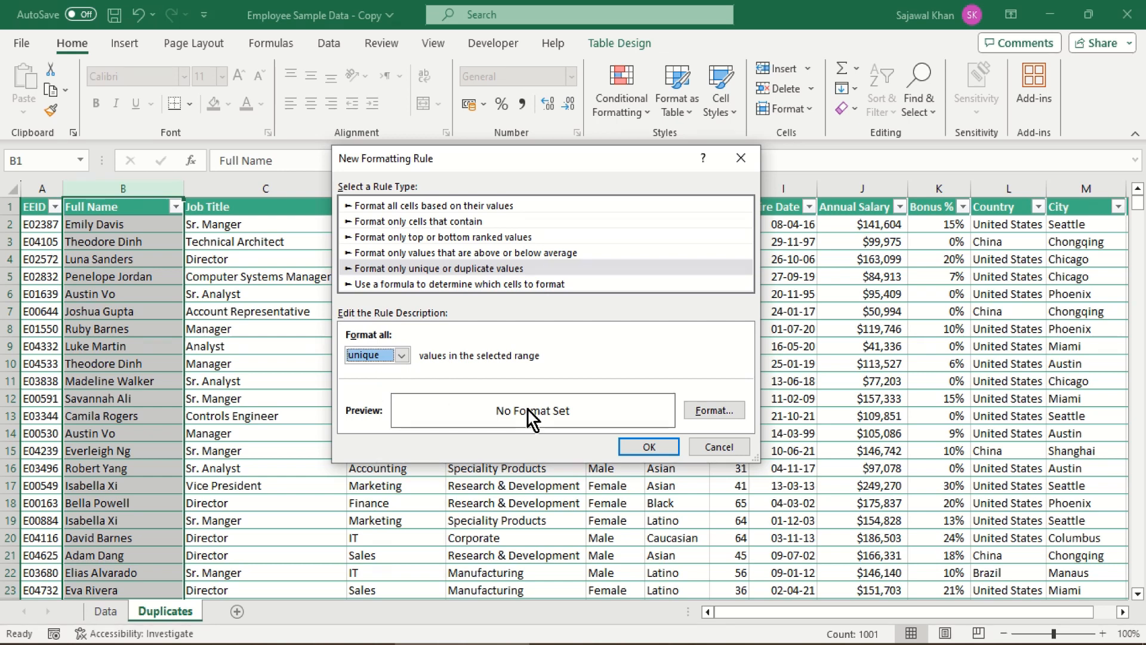
Step: Give the format of the unique values rule a solid purple fill and an Outline border
{"action": "left_click", "coordinate": [712, 411]}
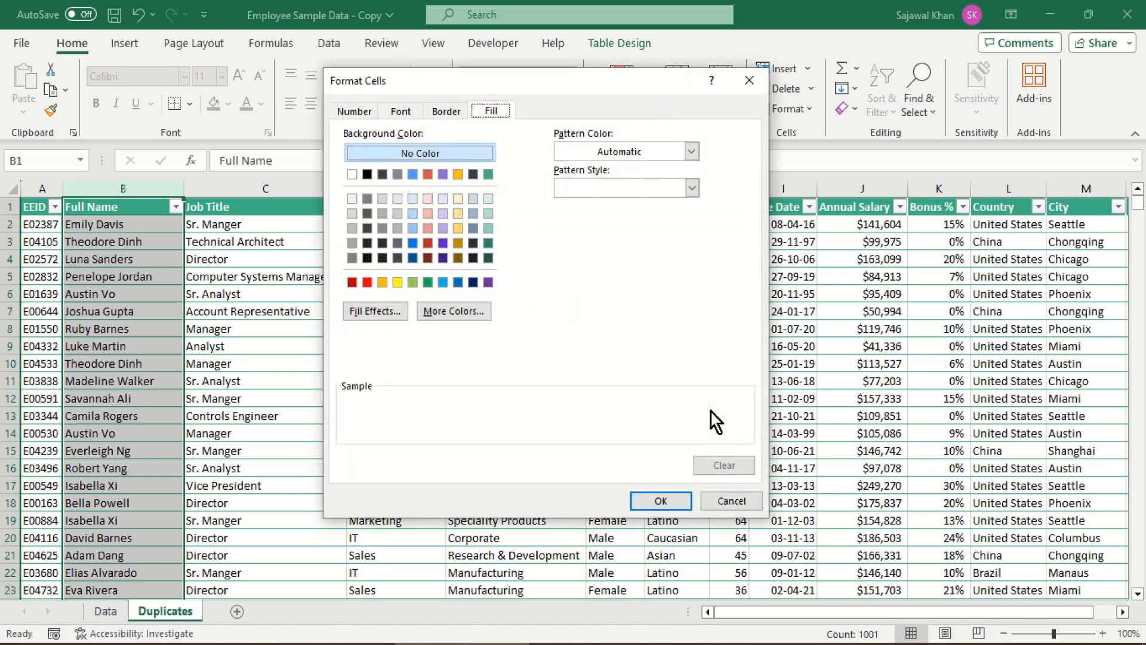
{"action": "left_click", "coordinate": [488, 283]}
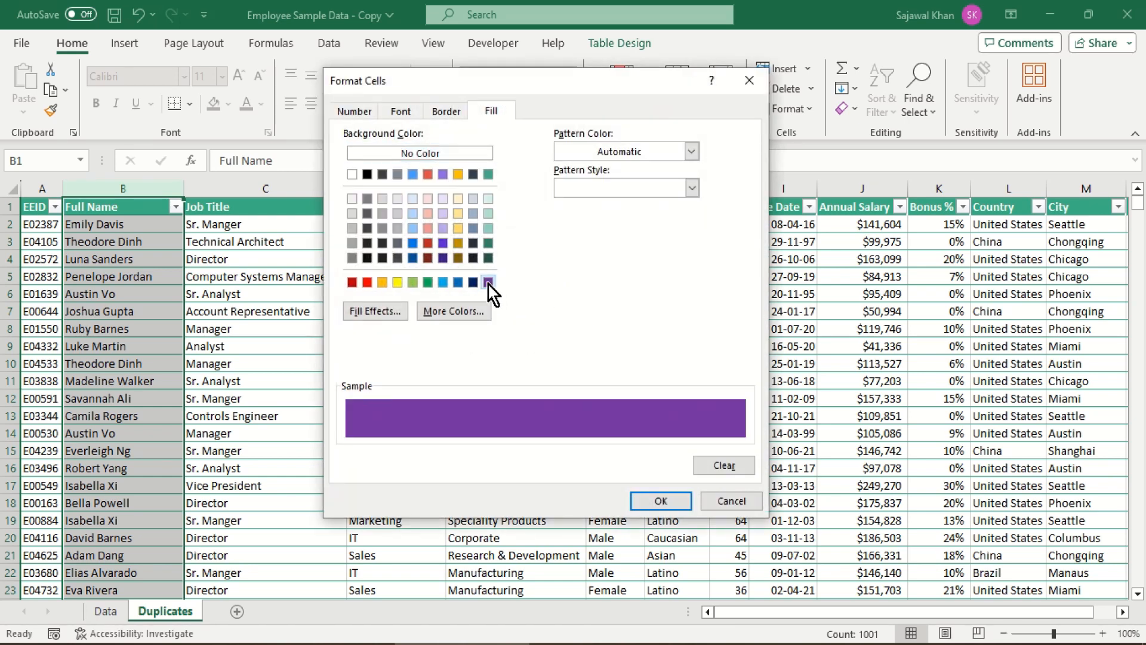
{"action": "left_click", "coordinate": [456, 114]}
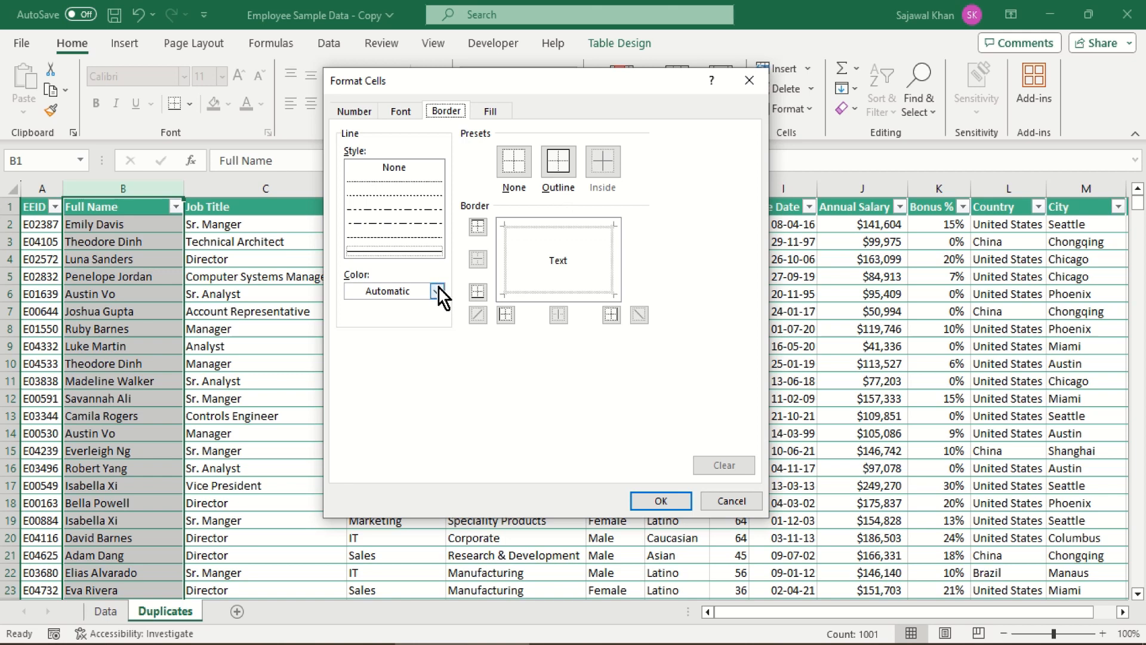
{"action": "left_click", "coordinate": [560, 165]}
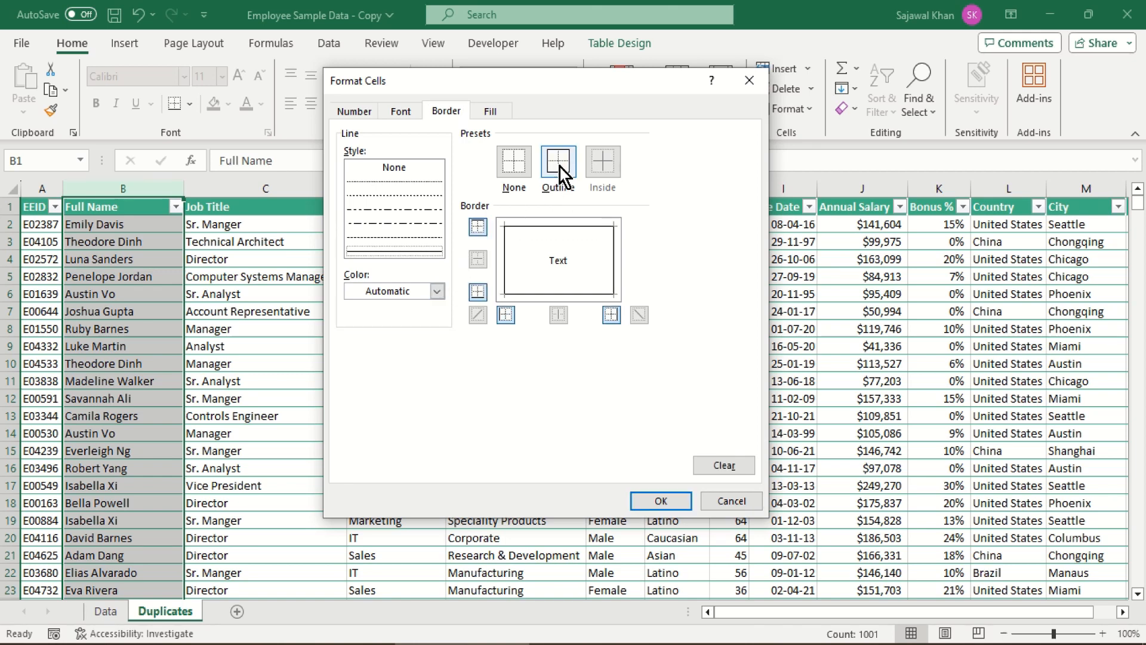
Step: Set the rule's font style to Bold and apply the unique values rule to the Full Name column
{"action": "left_click", "coordinate": [399, 117]}
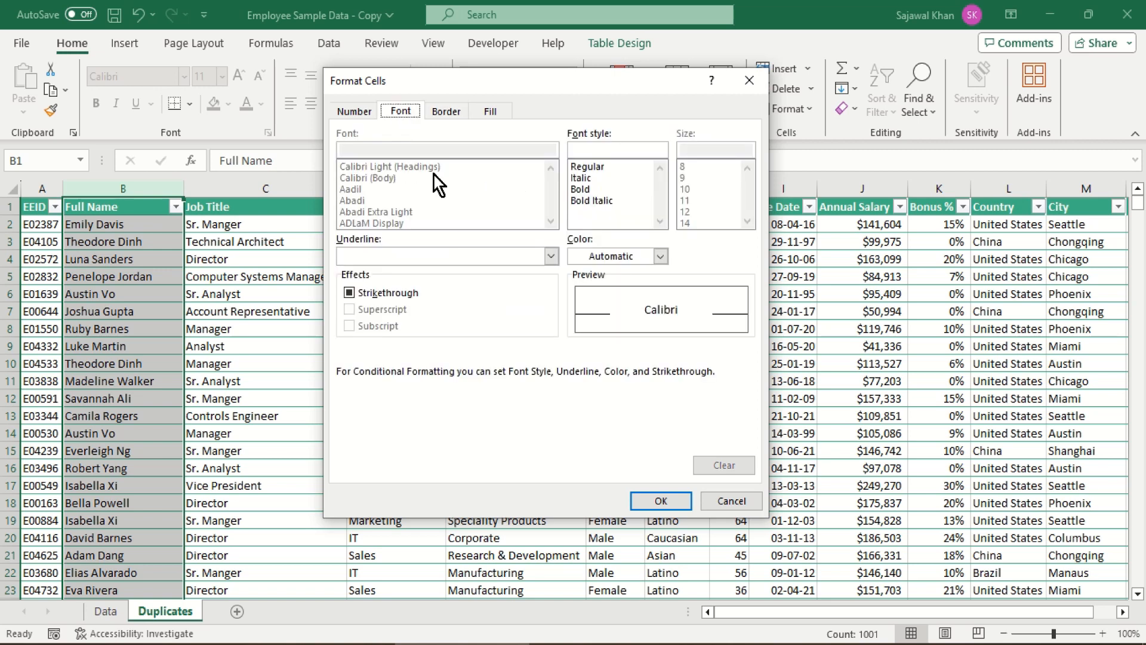
{"action": "left_click", "coordinate": [551, 257]}
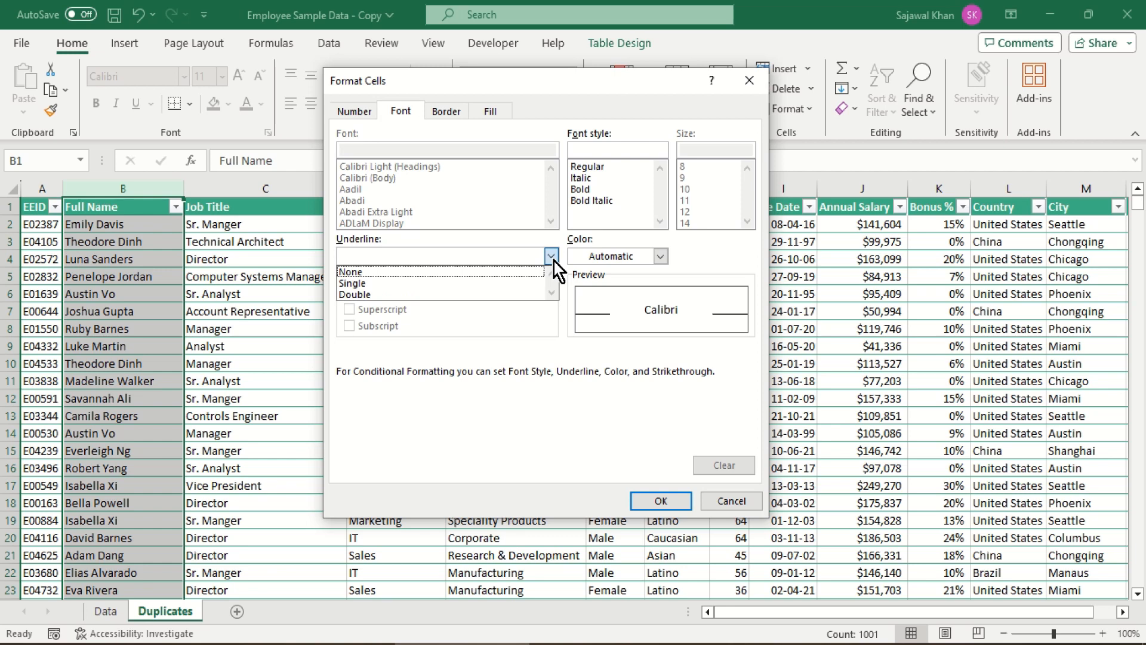
{"action": "left_click", "coordinate": [550, 257]}
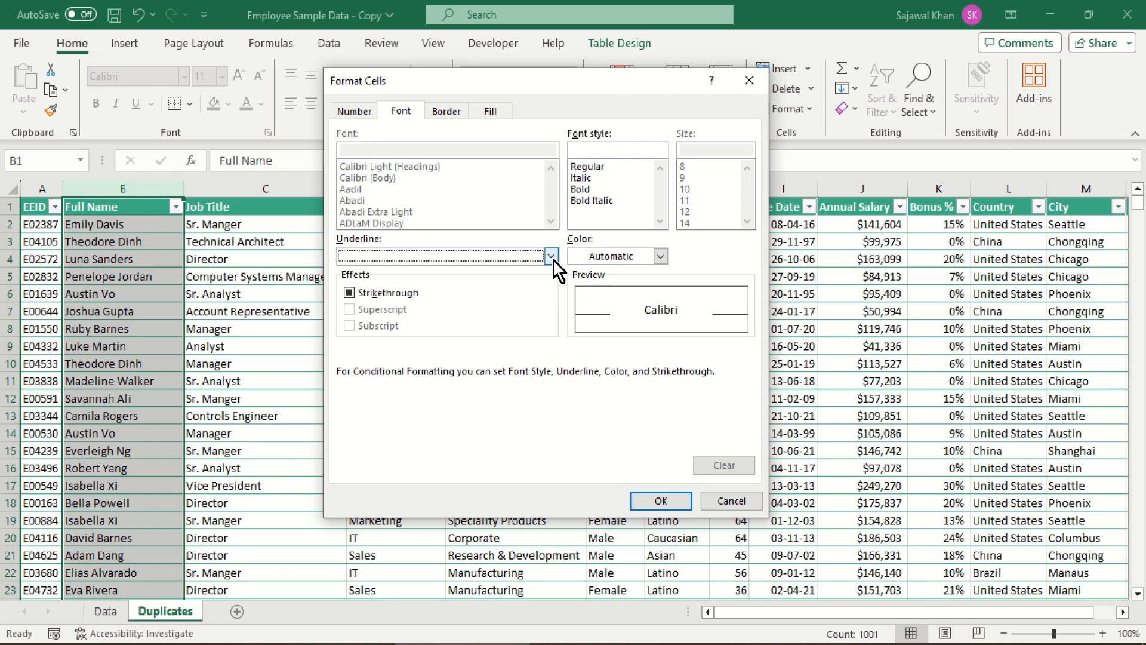
{"action": "left_click", "coordinate": [587, 190]}
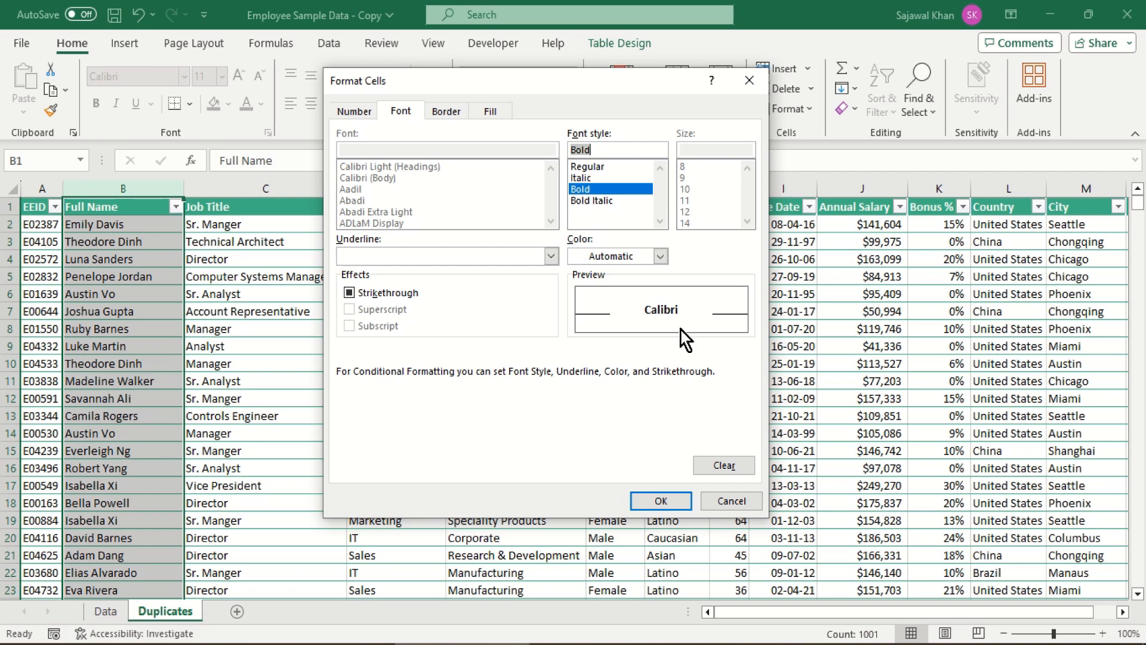
{"action": "left_click", "coordinate": [649, 502]}
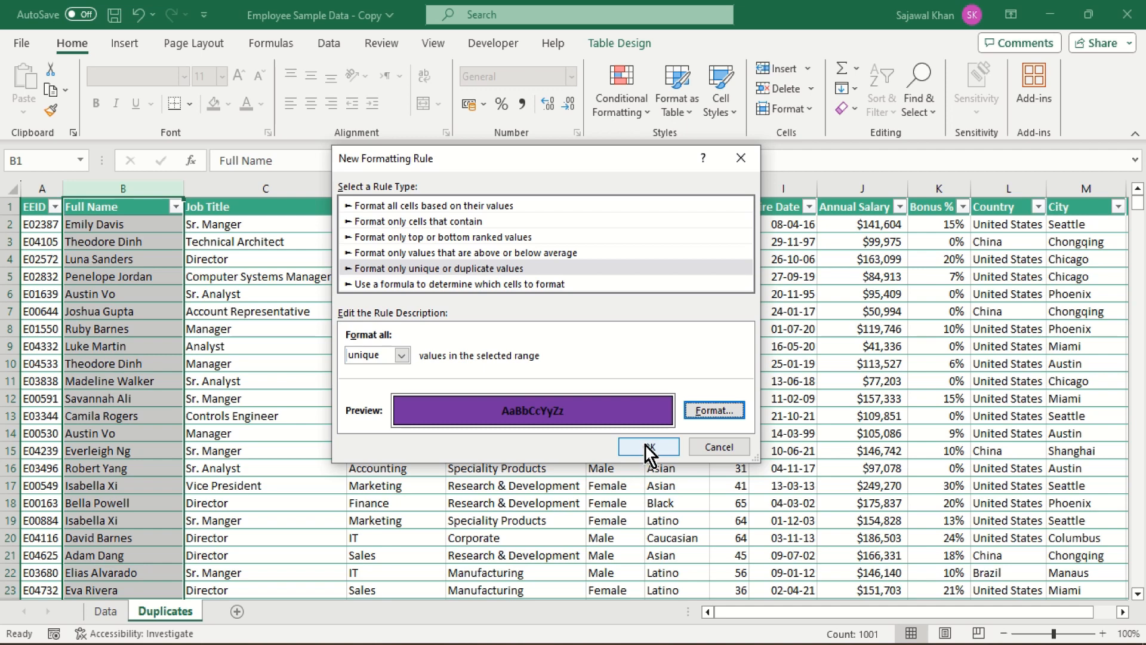
{"action": "left_click", "coordinate": [649, 448]}
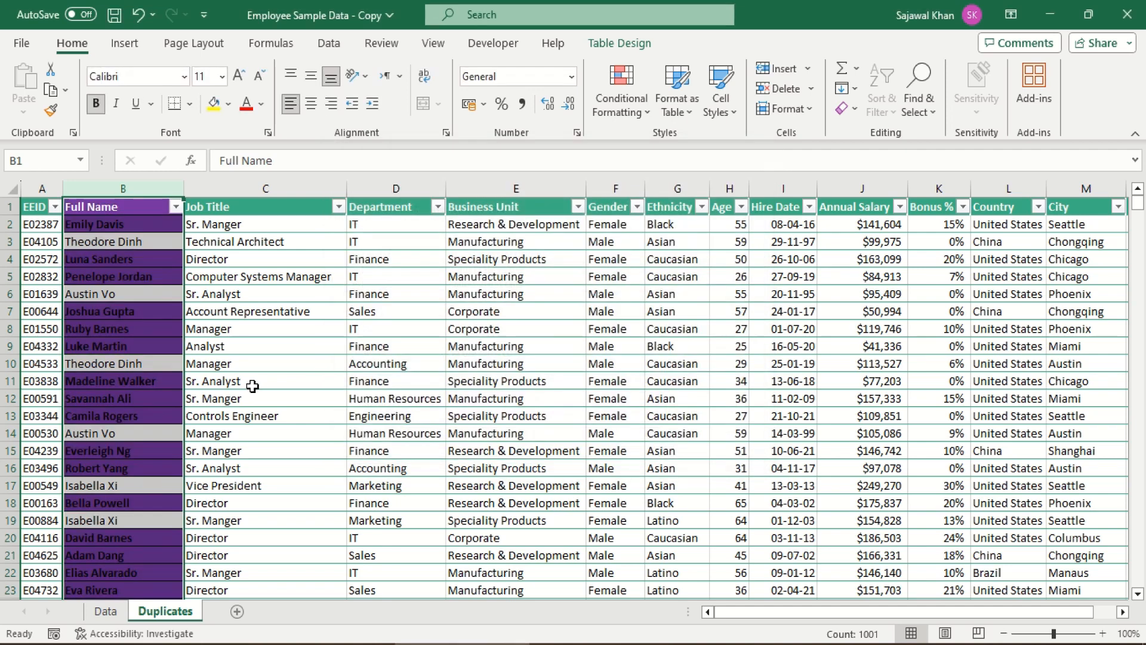
{"action": "left_click", "coordinate": [213, 361]}
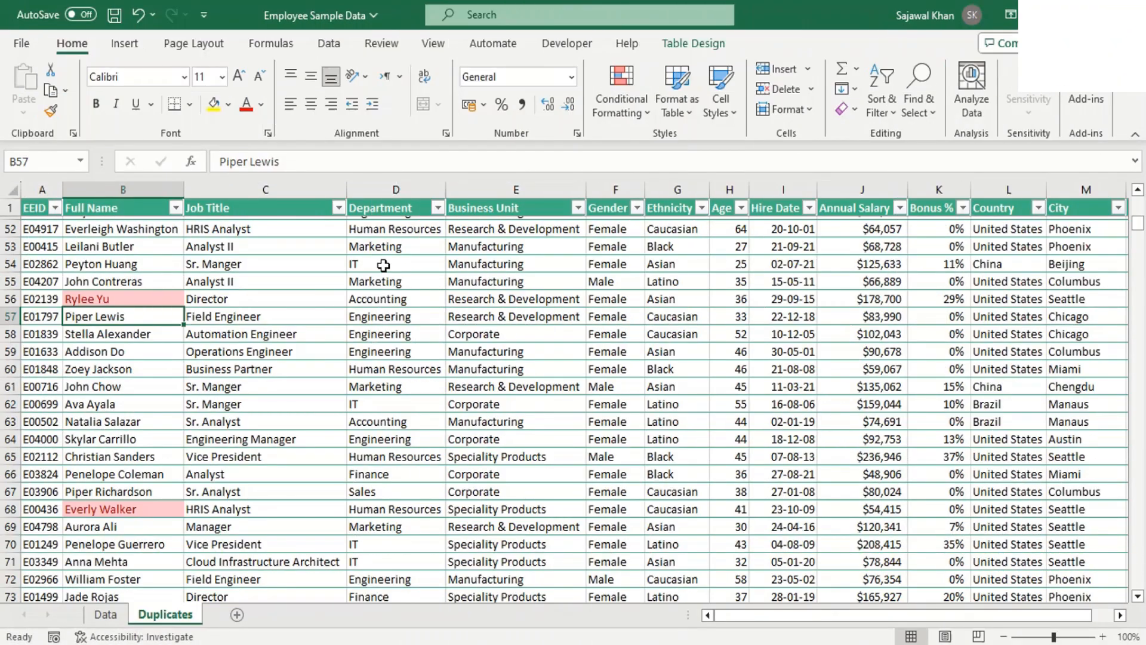
Step: Clear the conditional formatting rules from the Full Name column of the Duplicates sheet in the Employee Sample Data workbook
{"action": "left_click", "coordinate": [170, 189]}
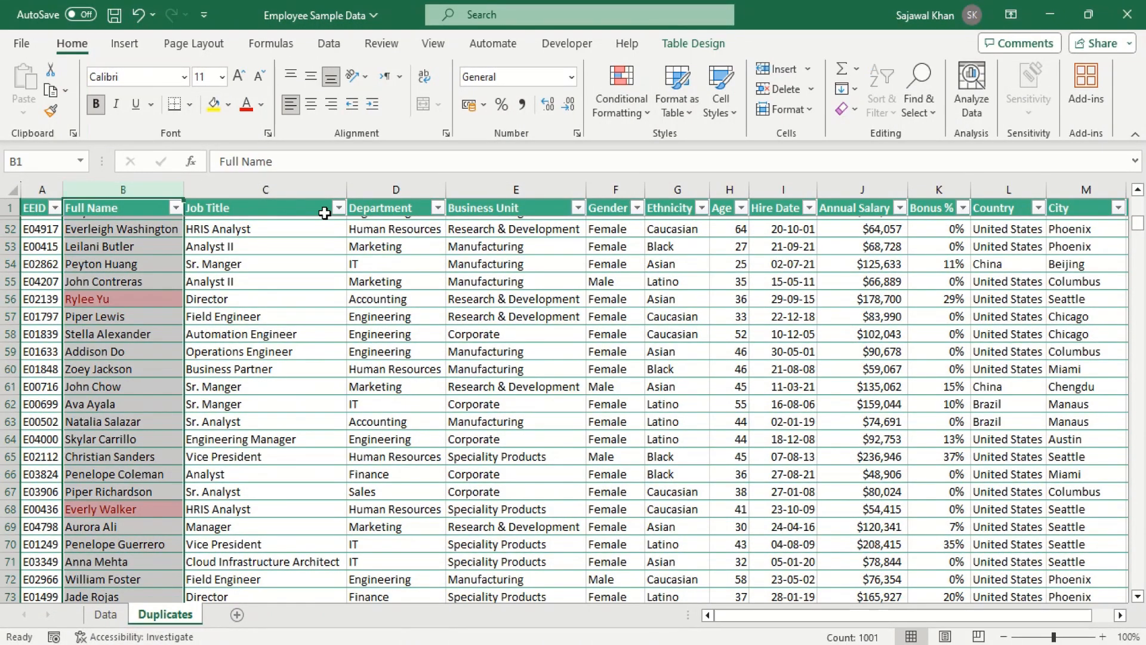
{"action": "left_click", "coordinate": [646, 113]}
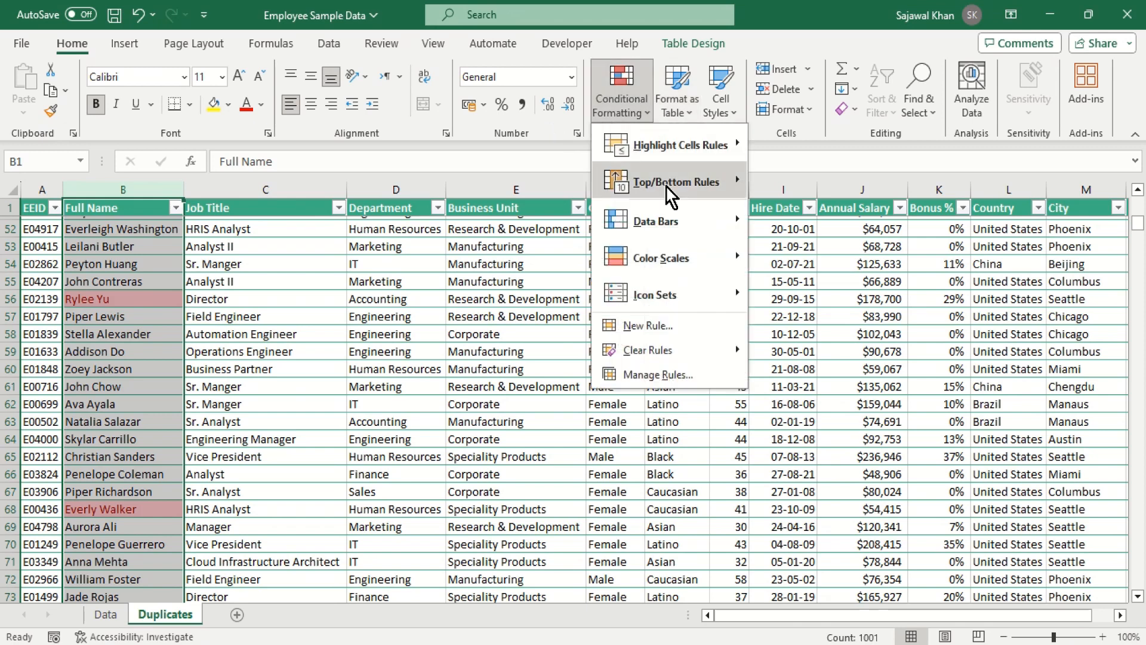
{"action": "mouse_move", "coordinate": [694, 356]}
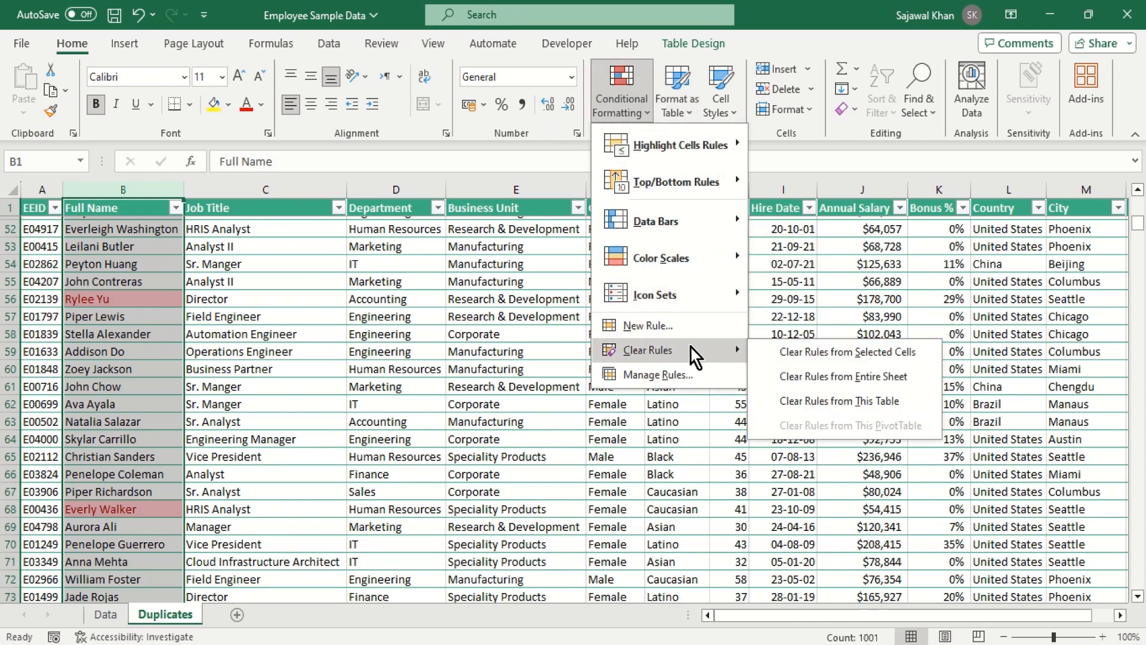
{"action": "left_click", "coordinate": [798, 373]}
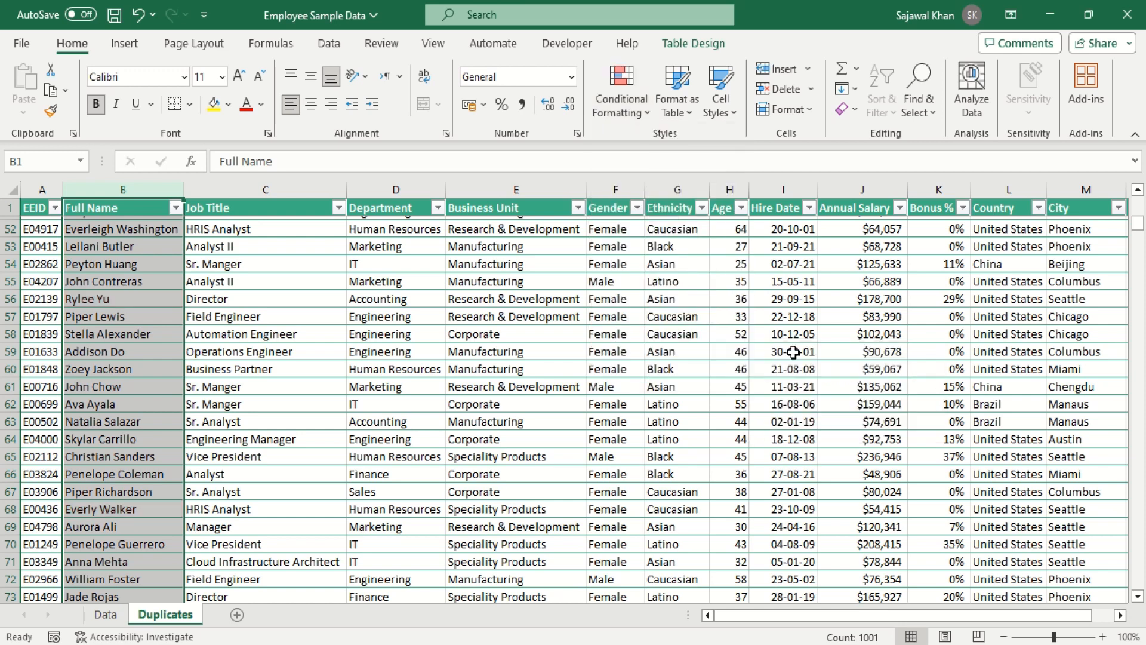
{"action": "left_click", "coordinate": [227, 313]}
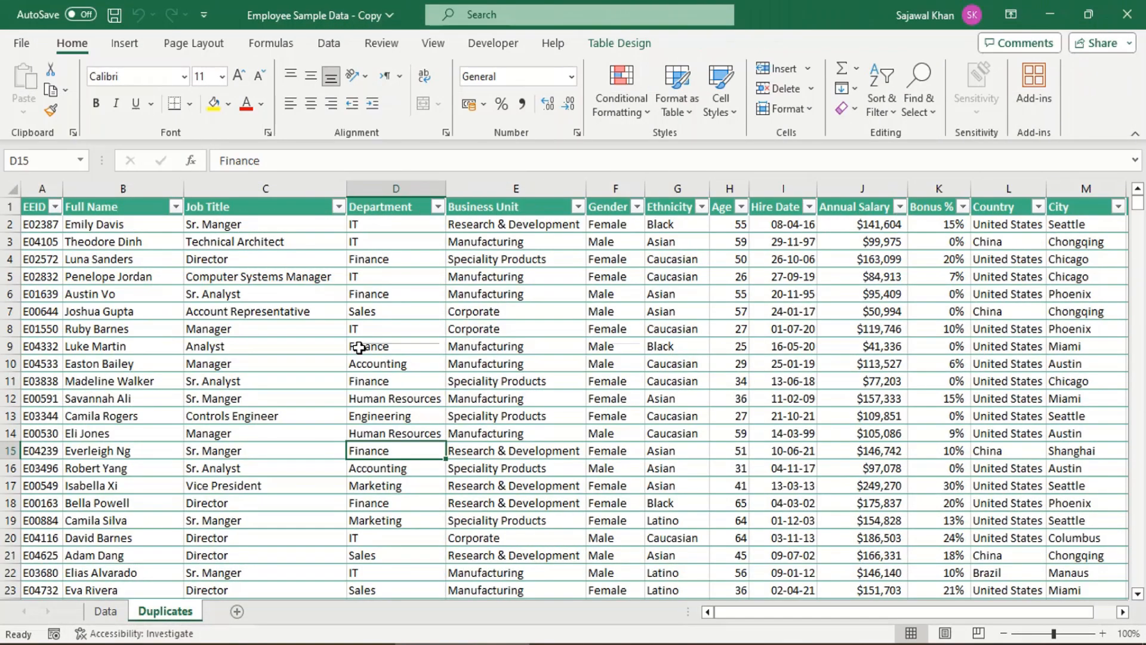
Step: Add a Duplicate Values highlighting rule with Light Red Fill with Dark Red Text to the Full Name column
{"action": "left_click", "coordinate": [156, 185]}
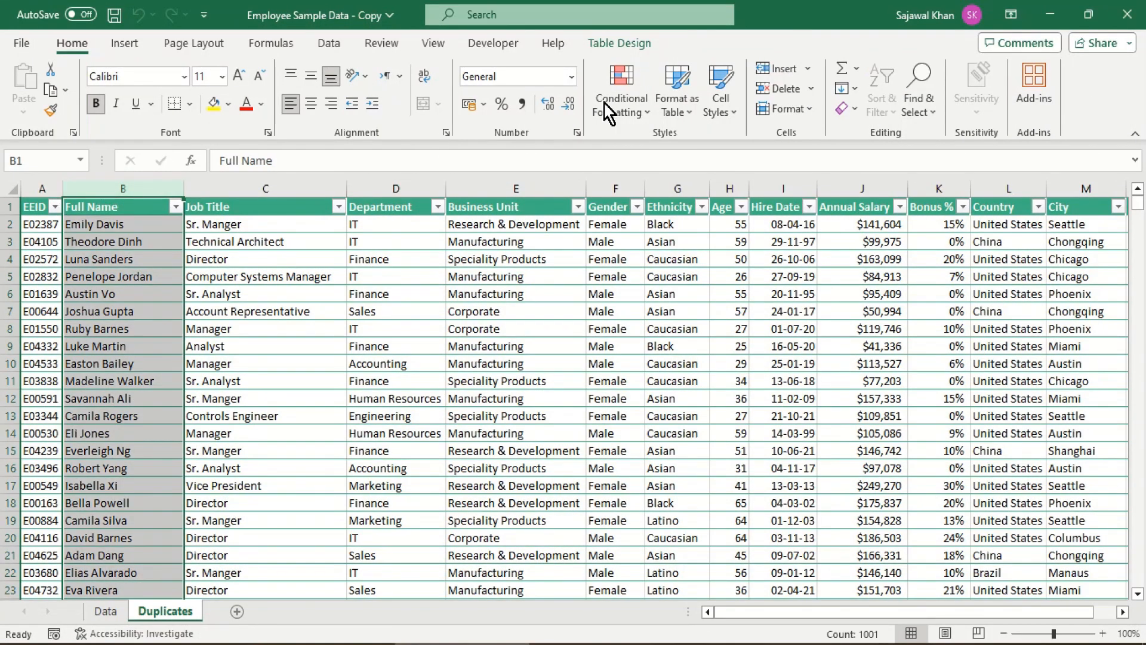
{"action": "left_click", "coordinate": [640, 107]}
{"action": "mouse_move", "coordinate": [684, 152]}
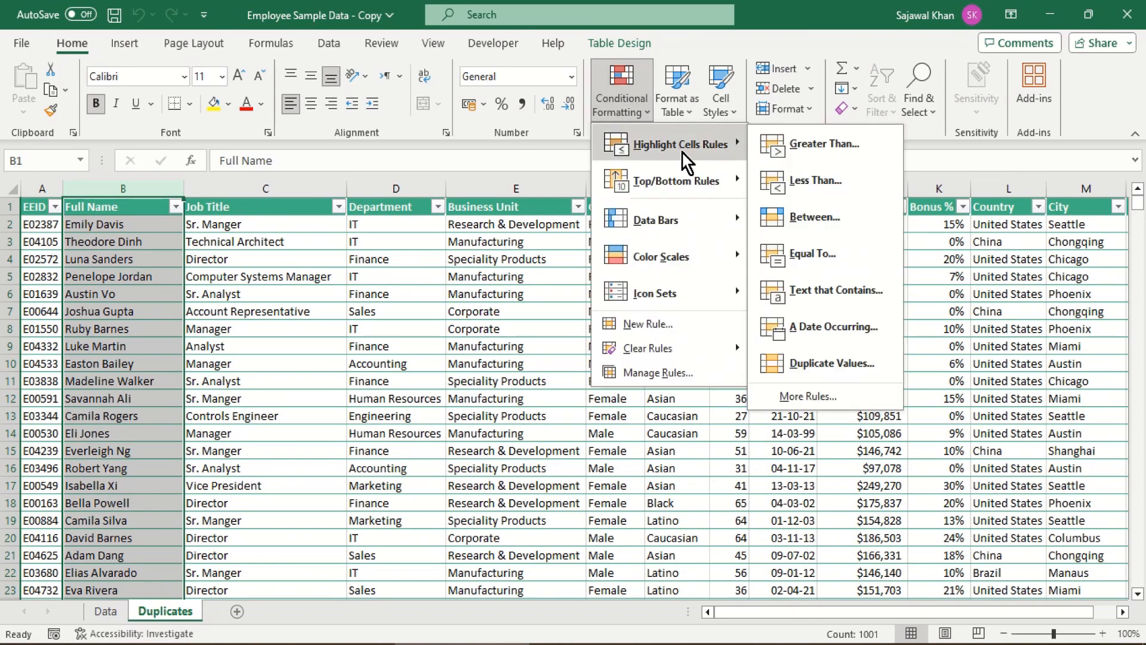
{"action": "left_click", "coordinate": [860, 358]}
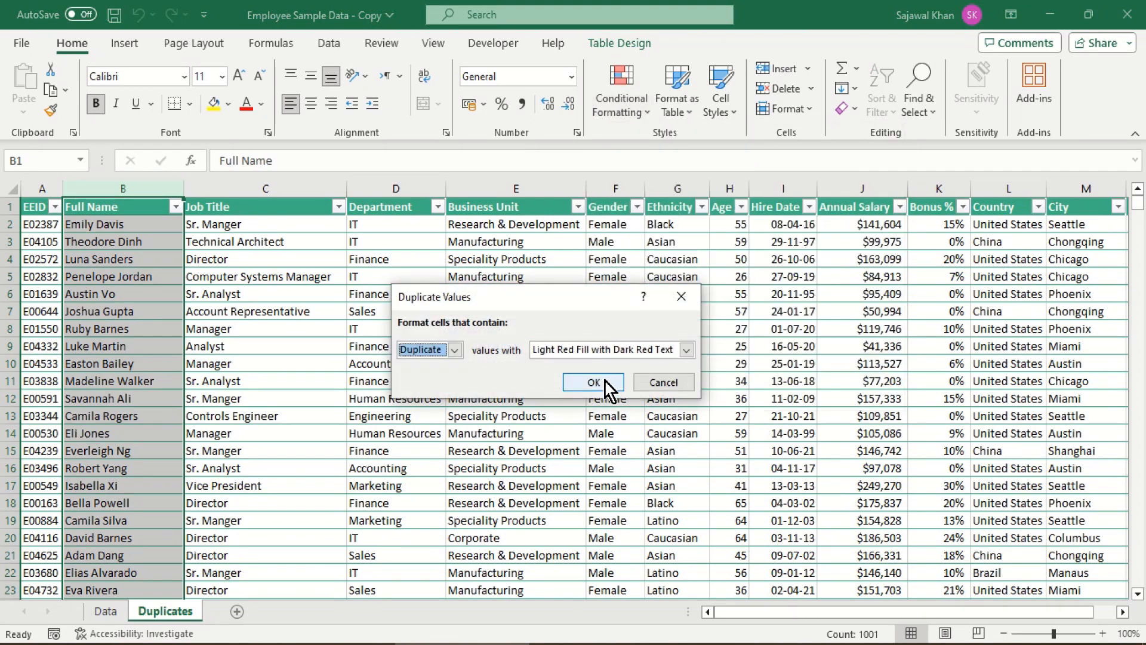
{"action": "left_click", "coordinate": [605, 383]}
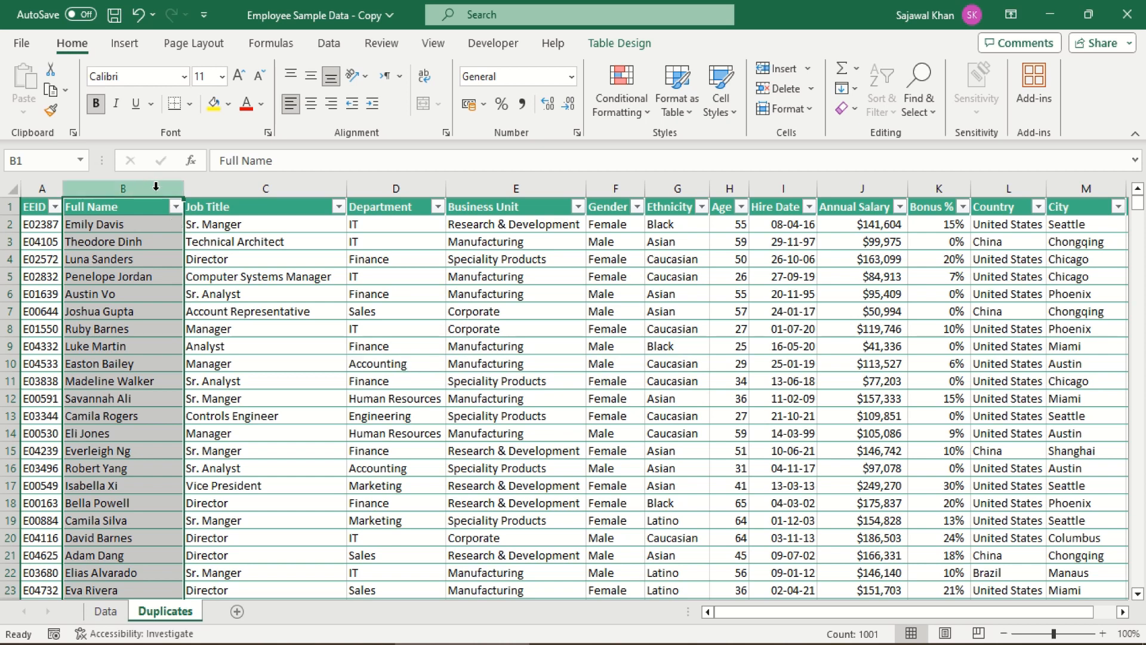
Step: Add a second Duplicate Values rule with the same Light Red Fill with Dark Red Text format to the Full Name column
{"action": "left_click", "coordinate": [617, 123]}
{"action": "mouse_move", "coordinate": [679, 149]}
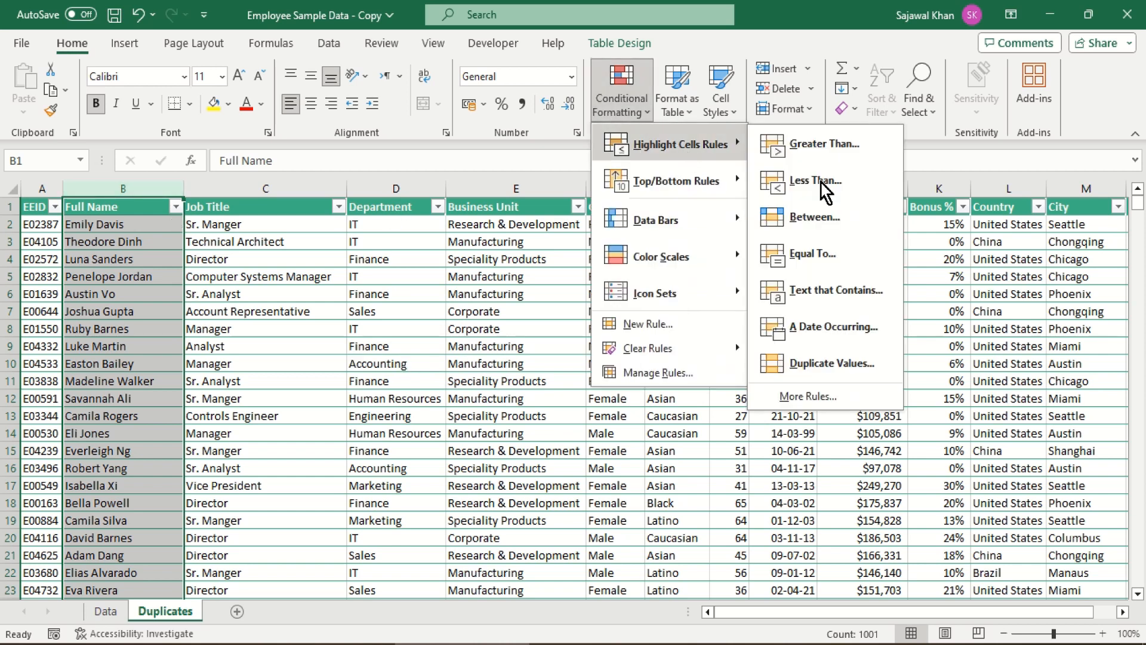
{"action": "left_click", "coordinate": [843, 366]}
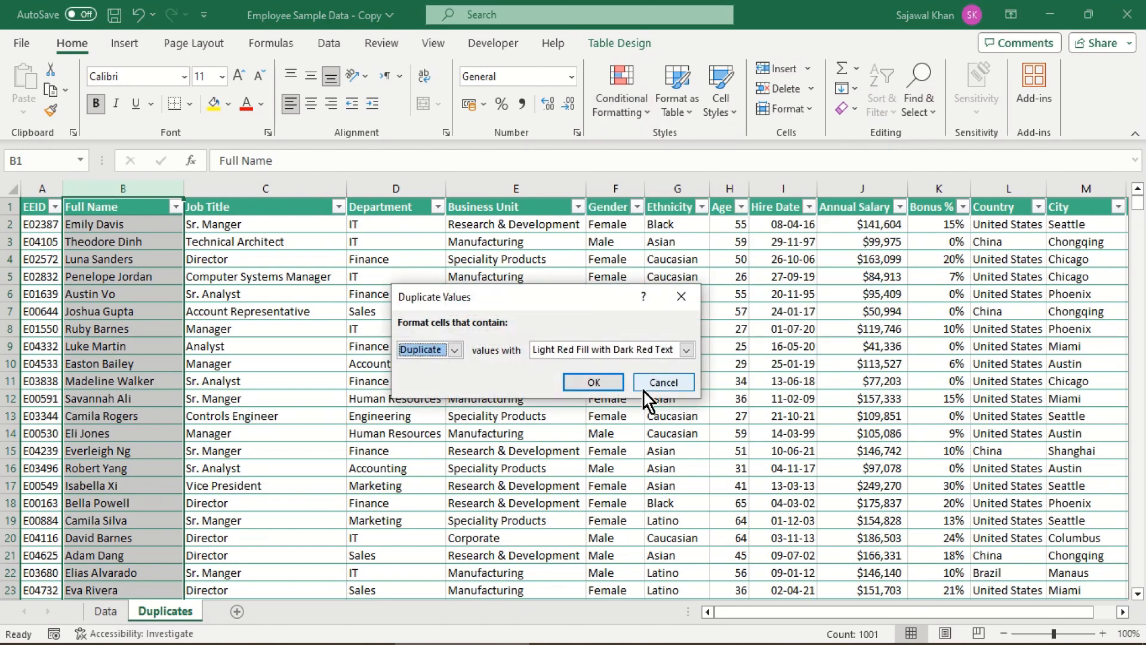
{"action": "left_click", "coordinate": [594, 382]}
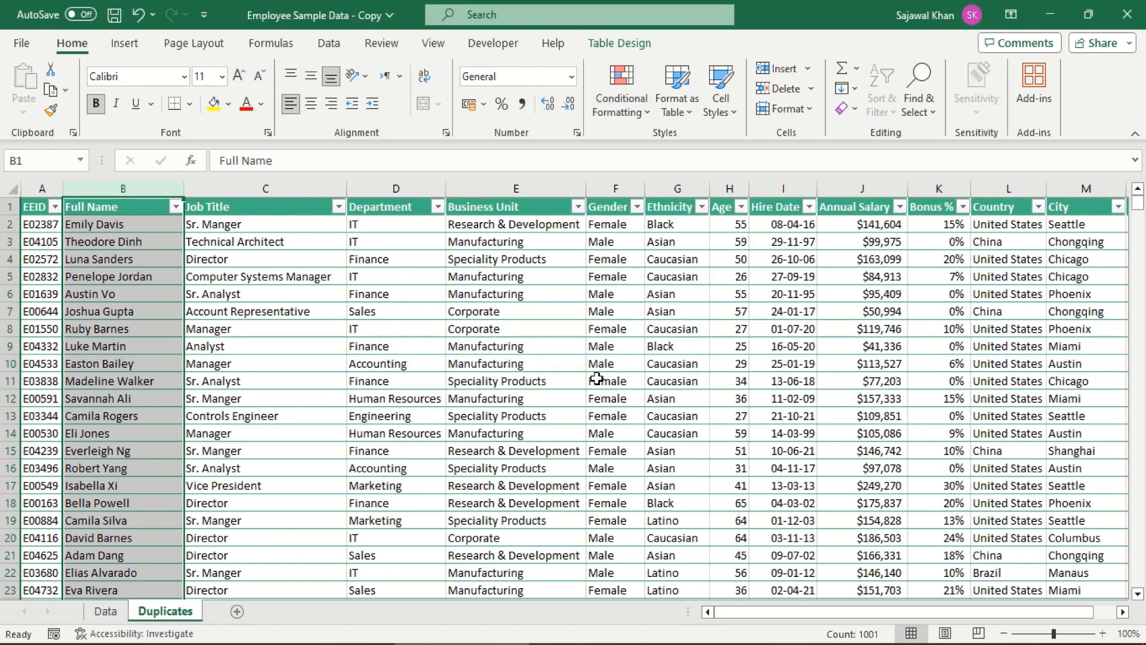
Step: List the conditional formatting rules for This Worksheet and delete both Duplicate Values rules applied to column B
{"action": "left_click", "coordinate": [643, 117]}
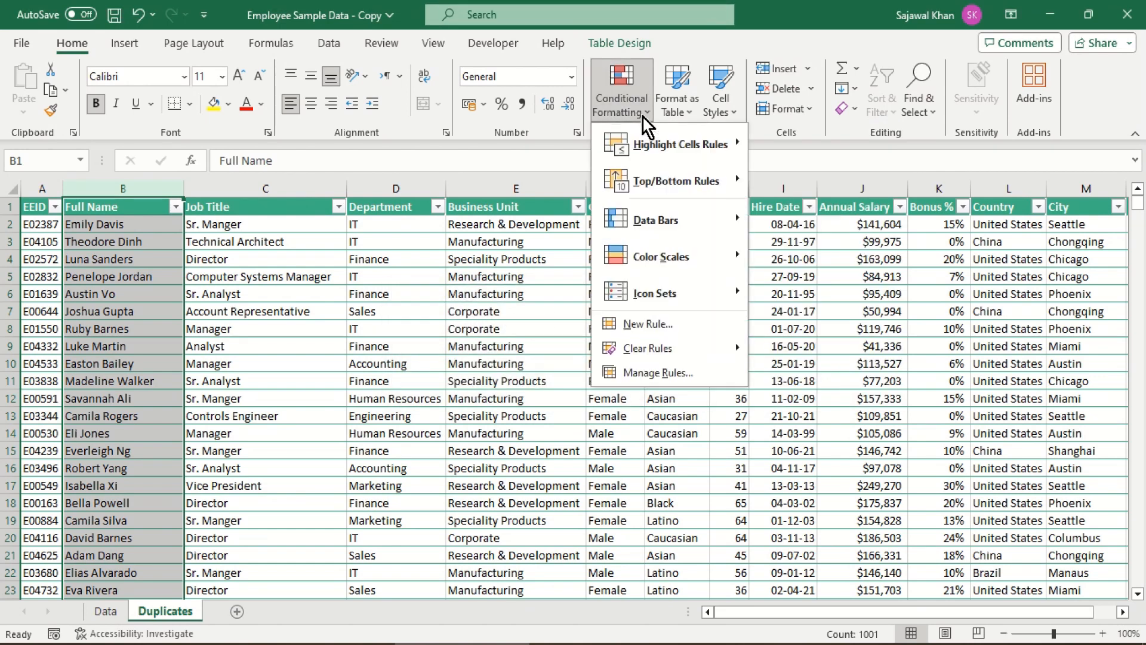
{"action": "left_click", "coordinate": [693, 373]}
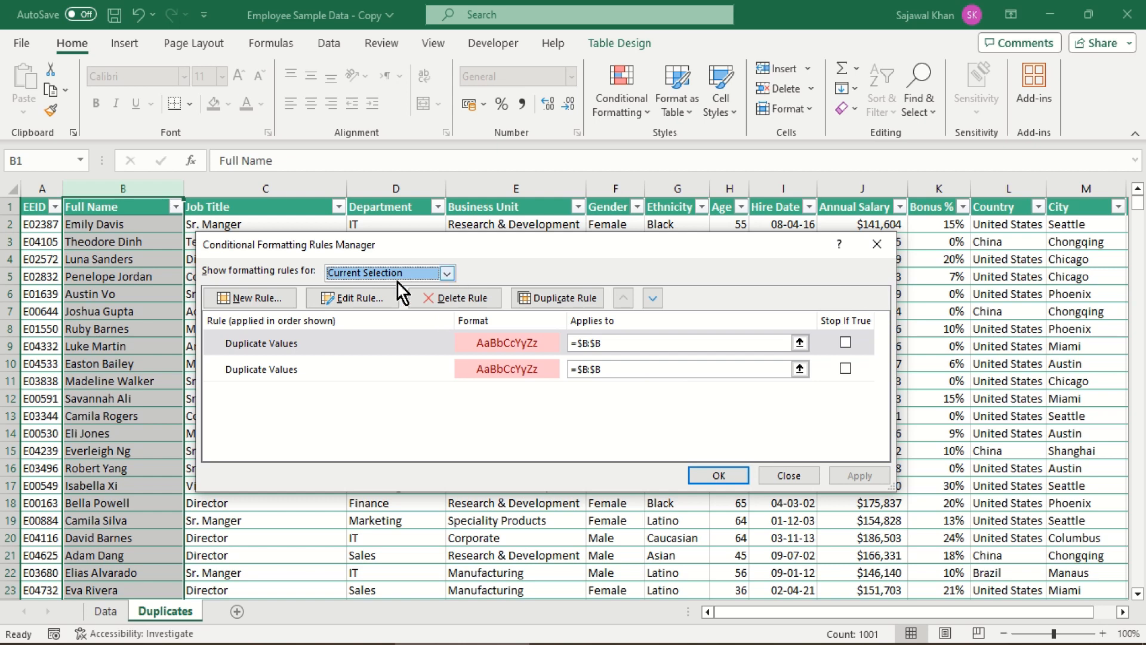
{"action": "left_click", "coordinate": [447, 274]}
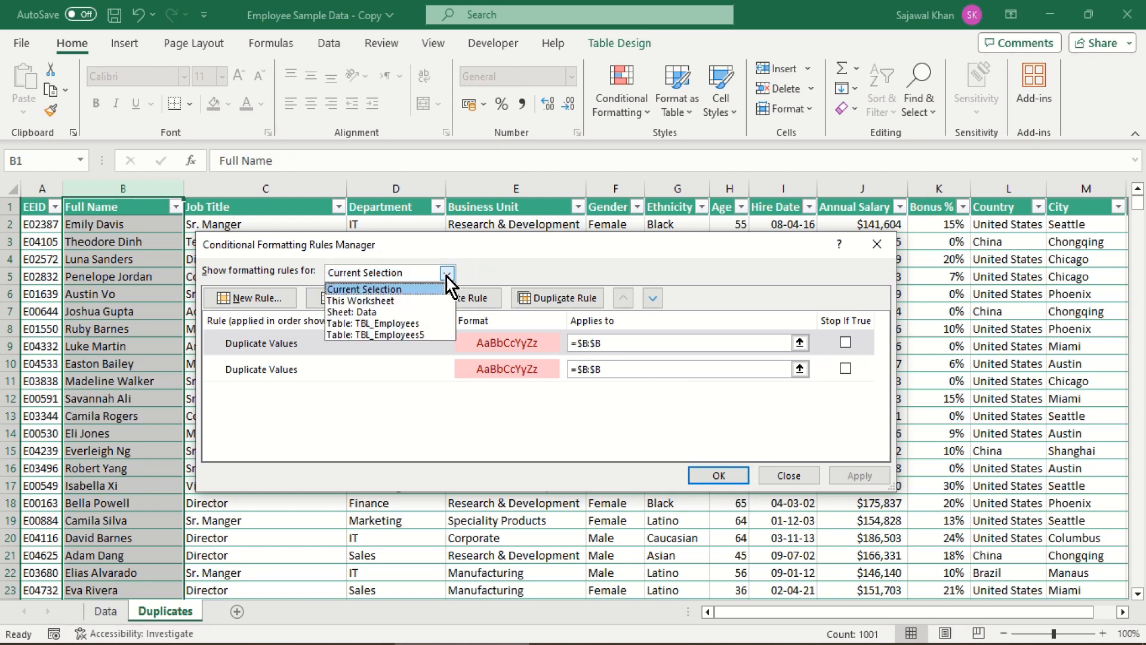
{"action": "left_click", "coordinate": [393, 301]}
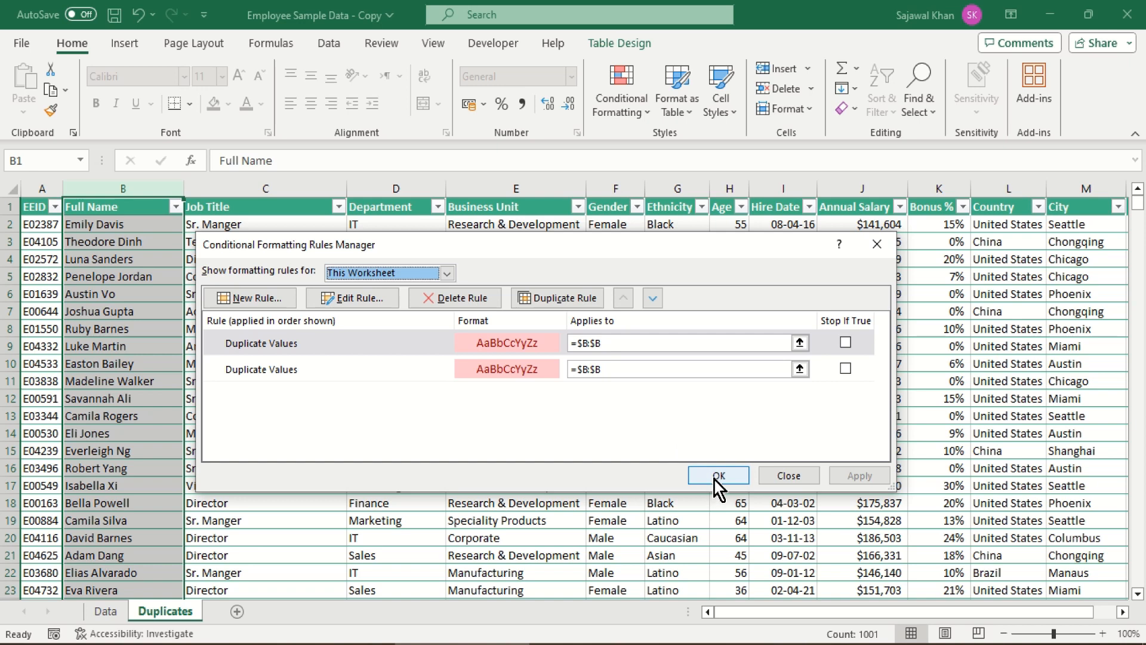
{"action": "left_click", "coordinate": [475, 297]}
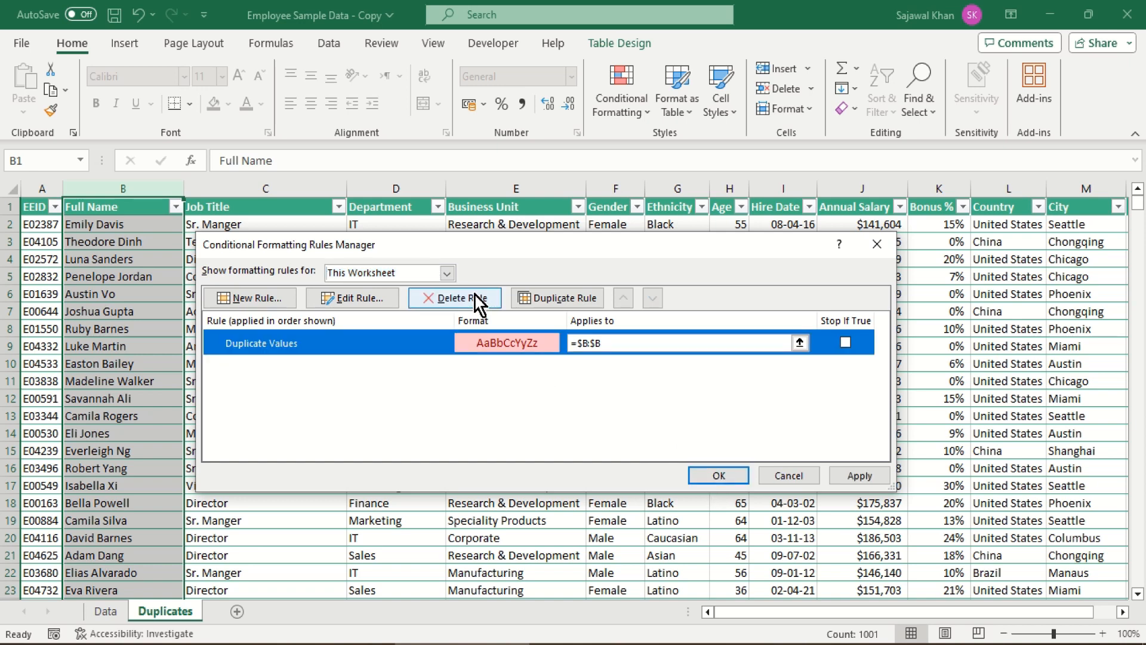
{"action": "left_click", "coordinate": [475, 297]}
{"action": "left_click", "coordinate": [737, 473]}
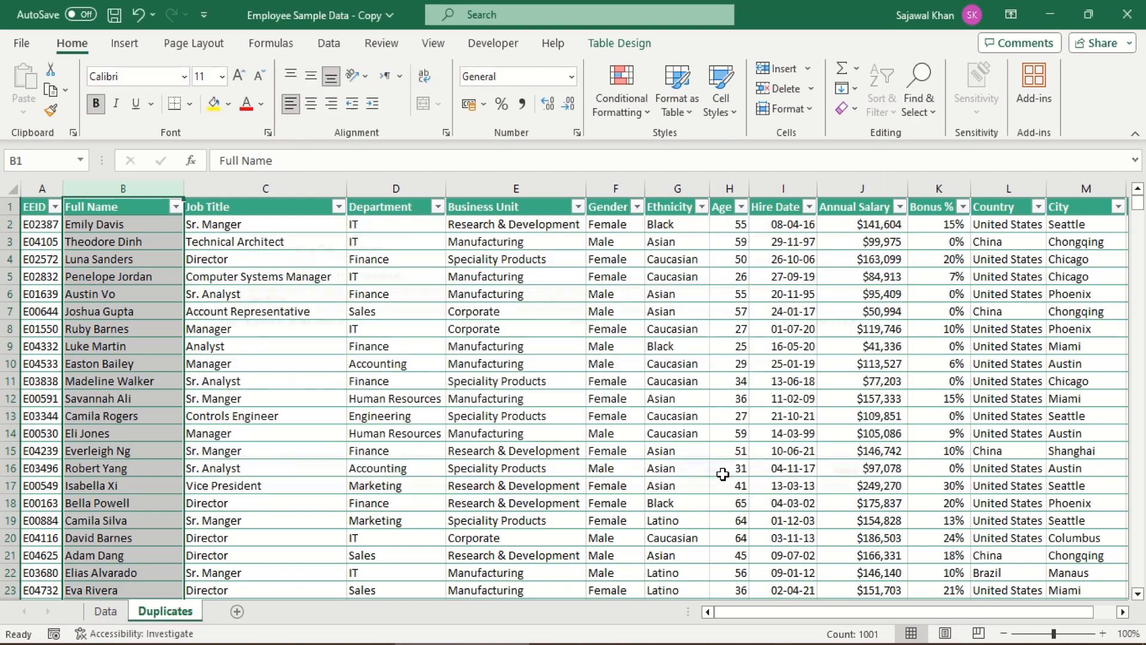
{"action": "left_click", "coordinate": [455, 412]}
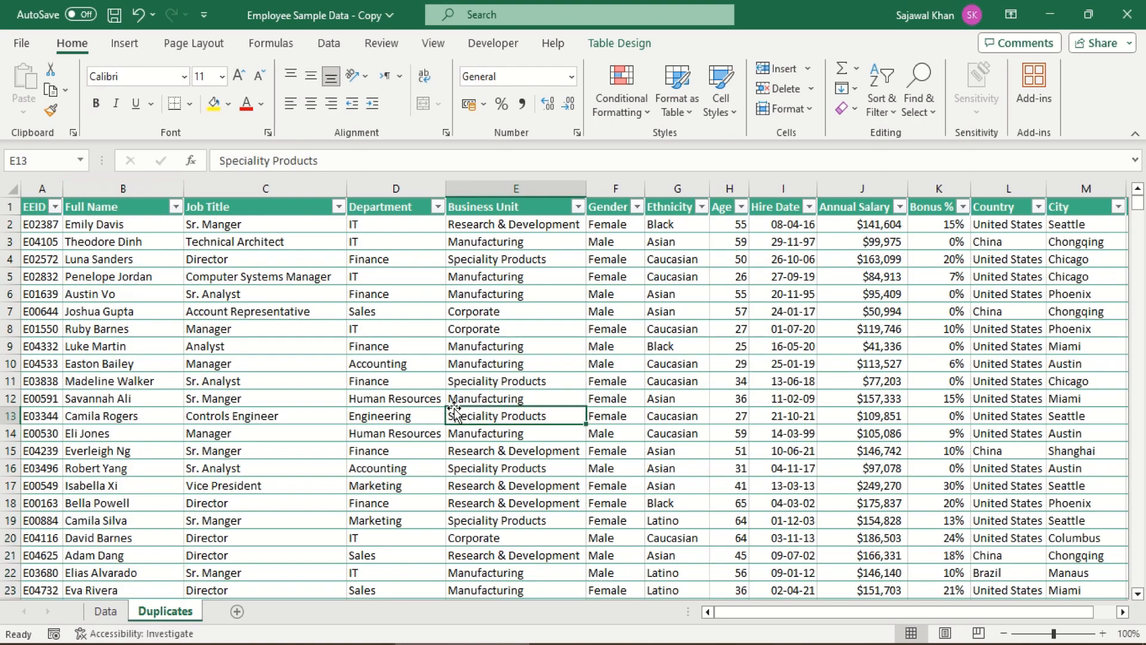